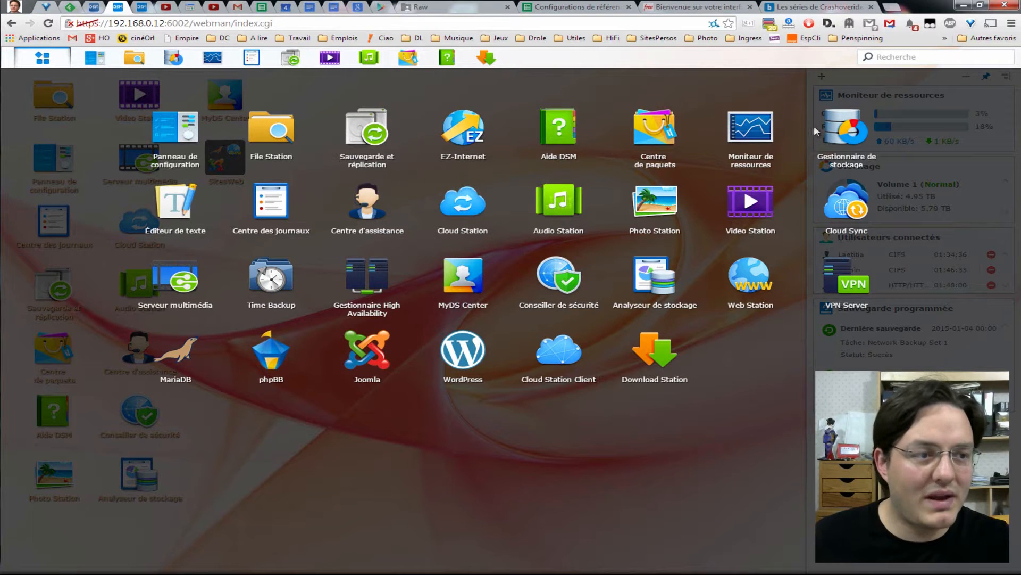
Step: In the storage manager, start creating an iSCSI LUN of the regular-files type (fichiers courants)
click(836, 129)
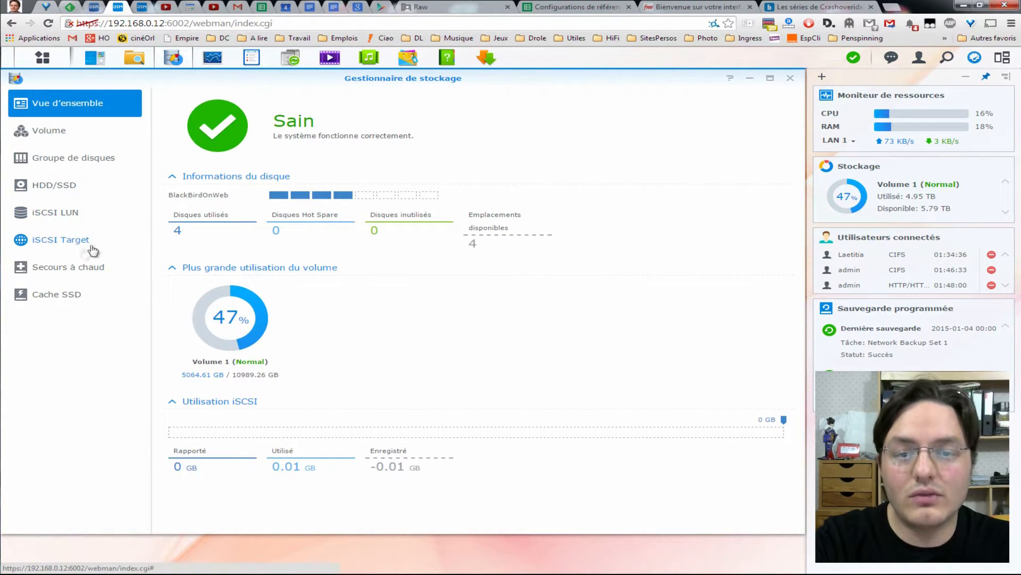
click(66, 214)
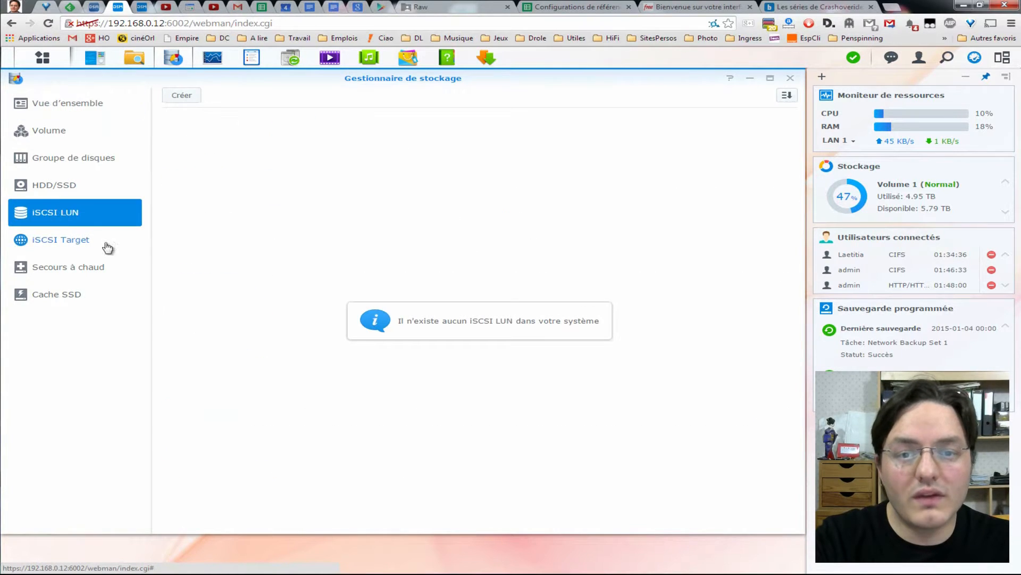
click(192, 101)
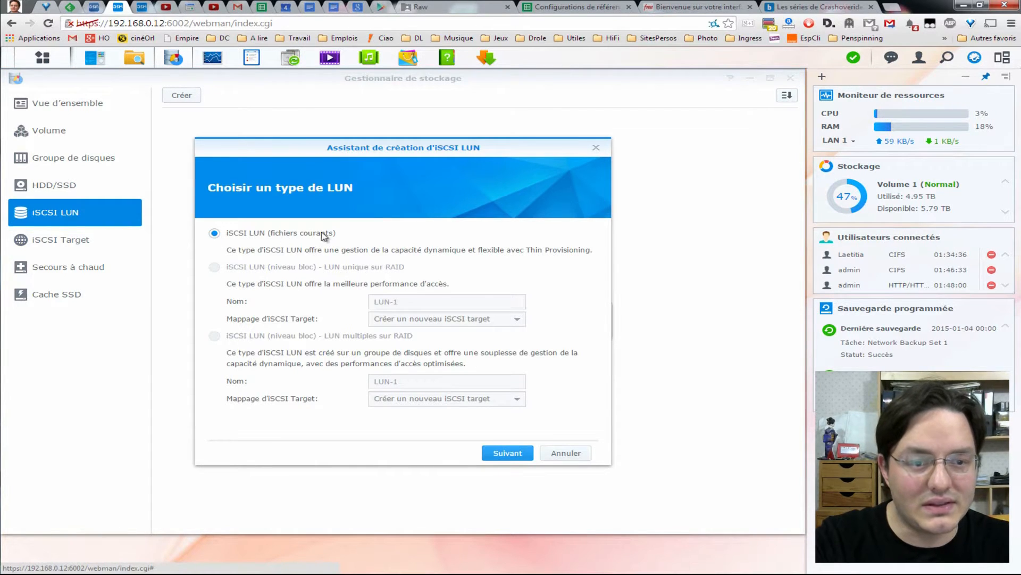
click(513, 452)
Step: Name the LUN TestSCSI and keep Volume 1 as its location with Thin Provisioning enabled
drag(425, 234, 237, 240)
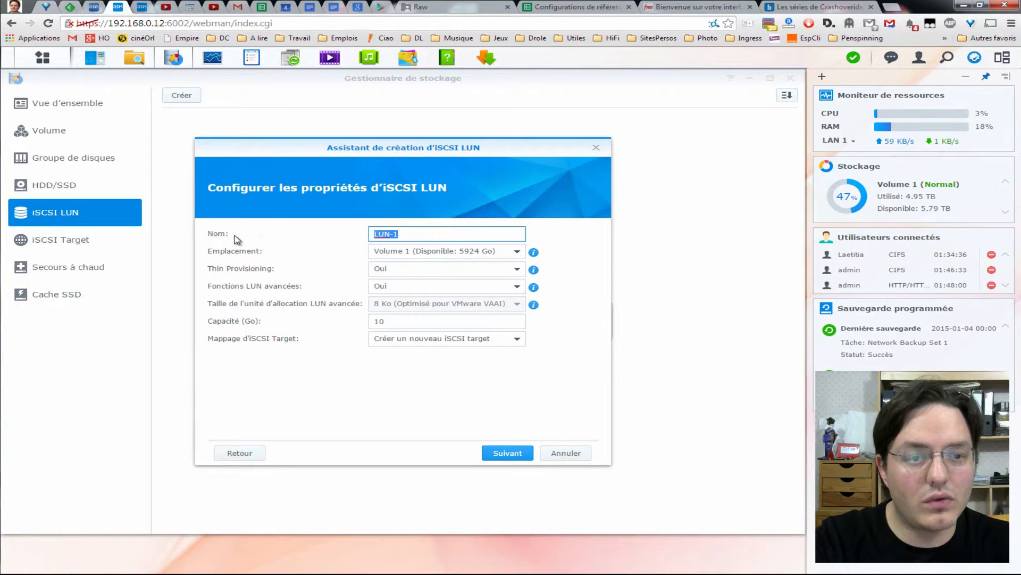
text(TestSCSI)
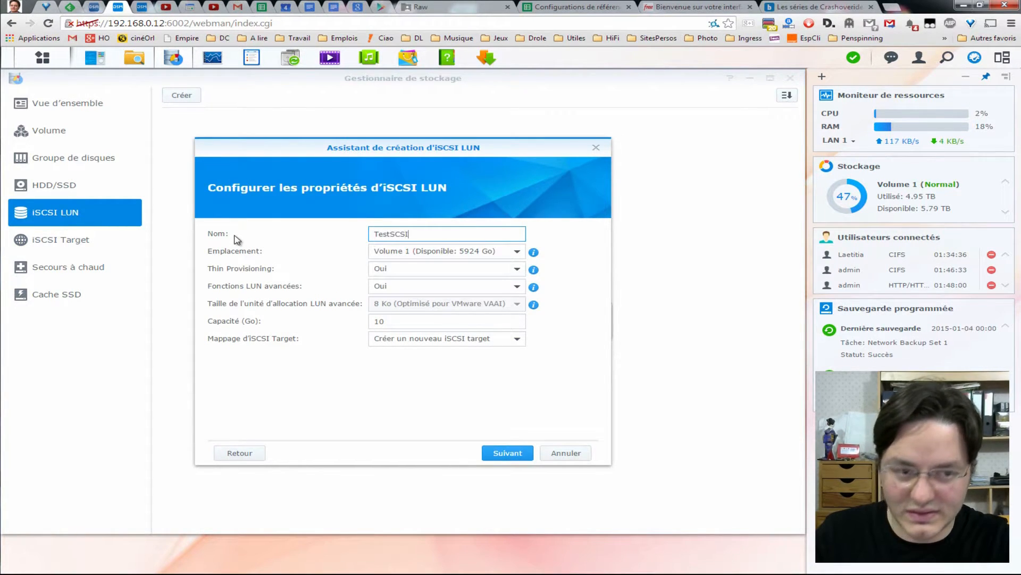
click(429, 255)
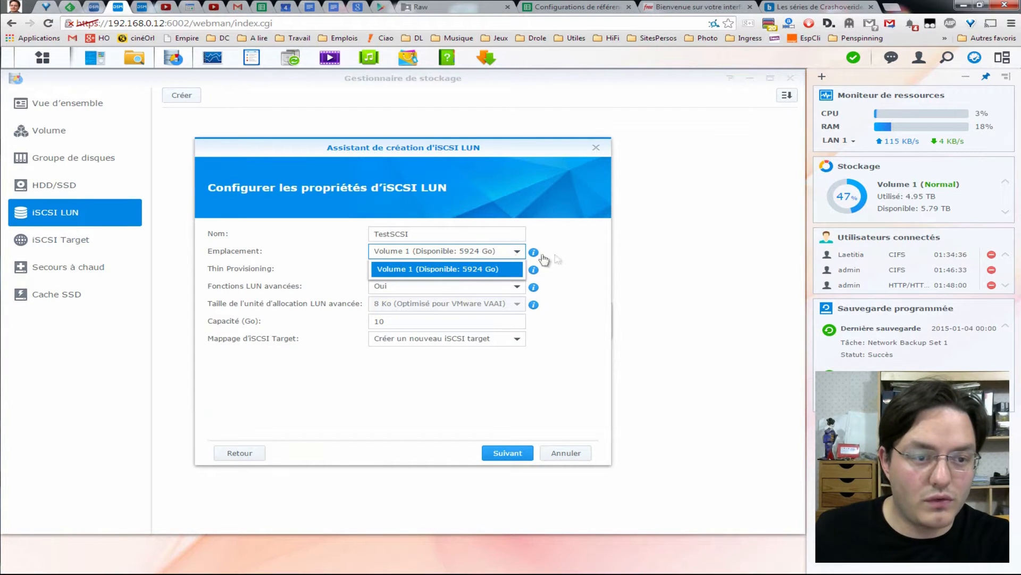
click(505, 257)
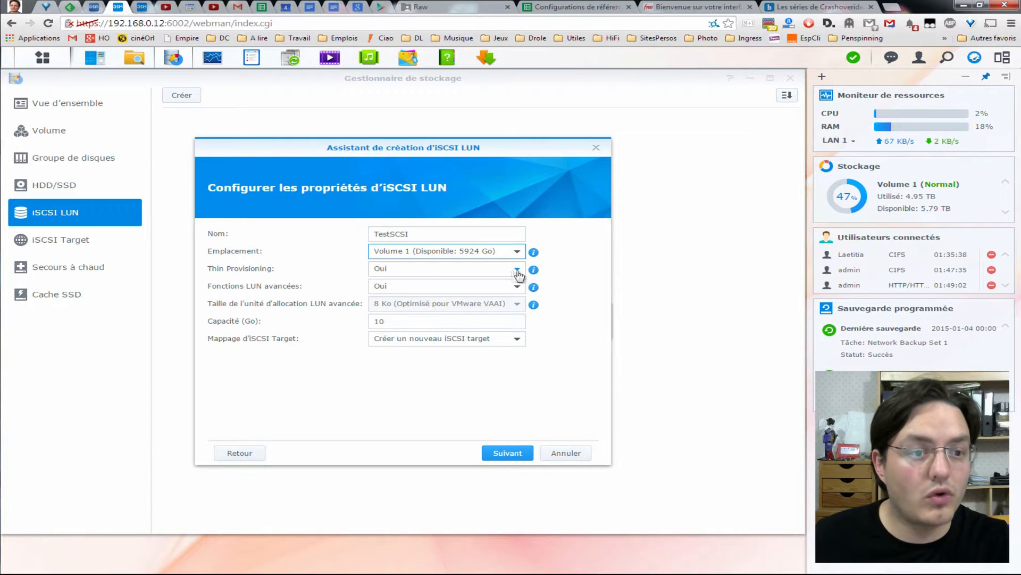
mouse_move(533, 271)
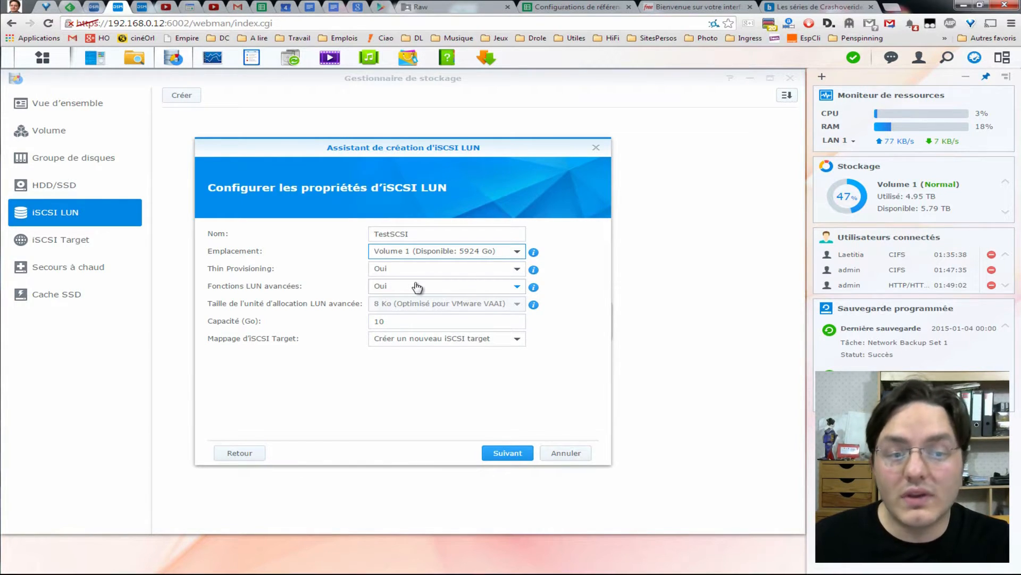
Step: Set the LUN's capacity to 128 GB and map it to a newly created iSCSI target
click(401, 327)
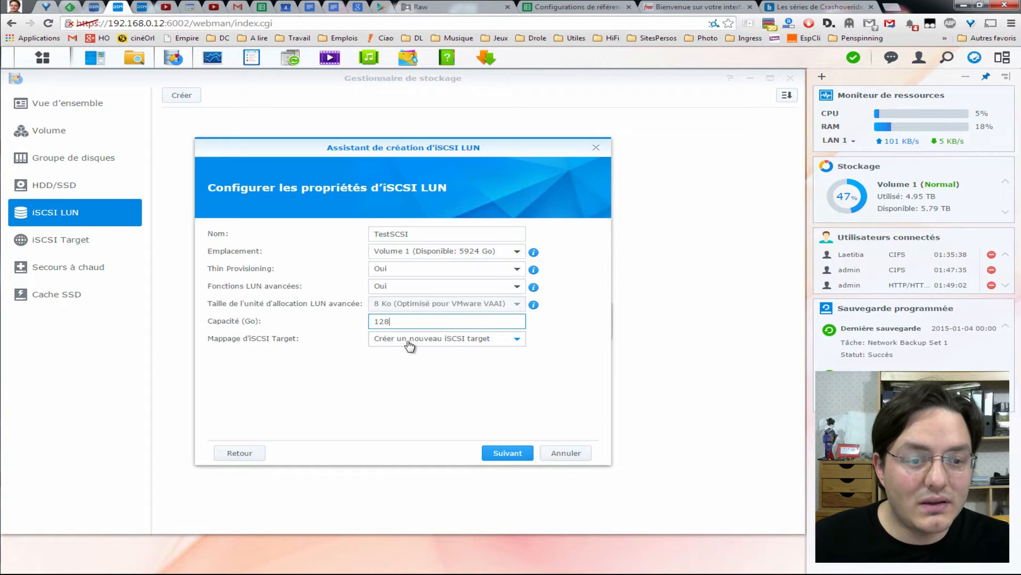
click(517, 340)
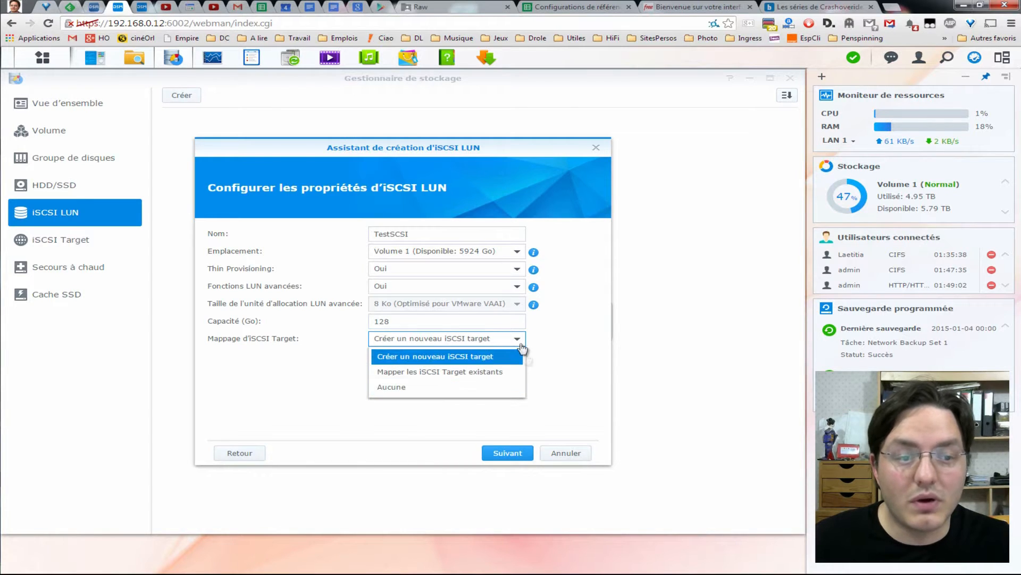
click(514, 343)
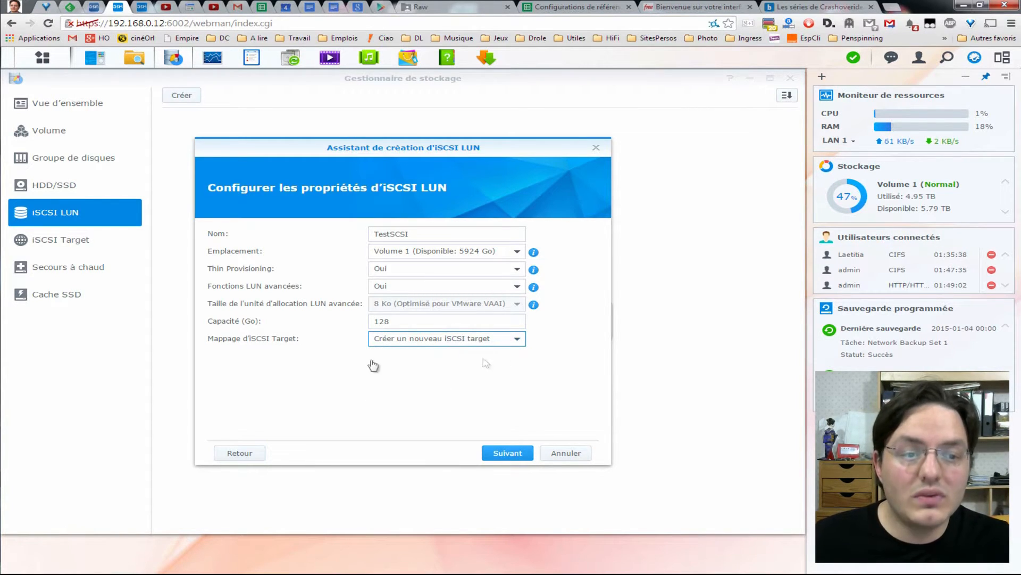
click(508, 453)
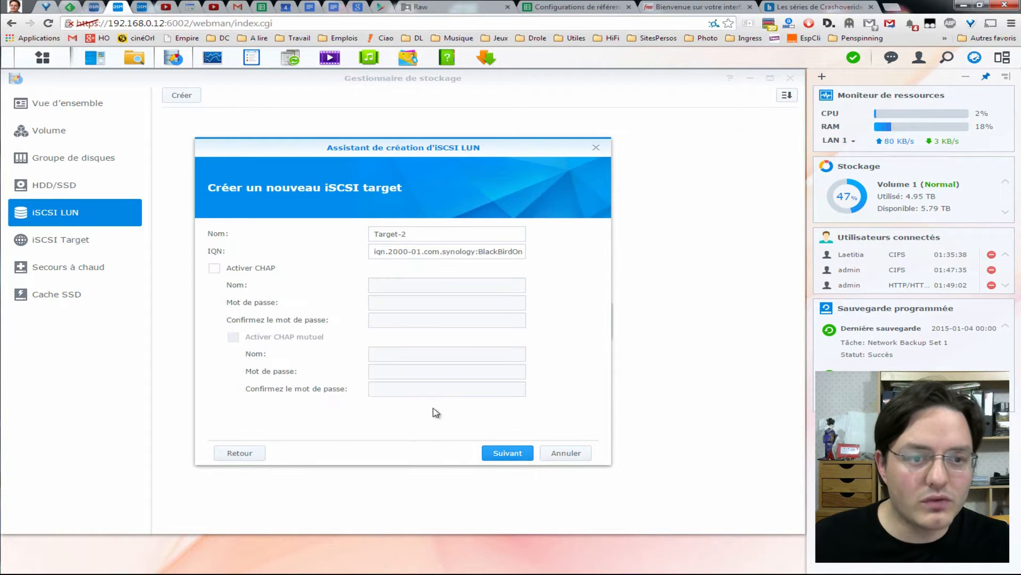
Step: Name the new target SCSI-NBB, keep its default IQN without CHAP authentication, and apply the LUN creation
click(434, 234)
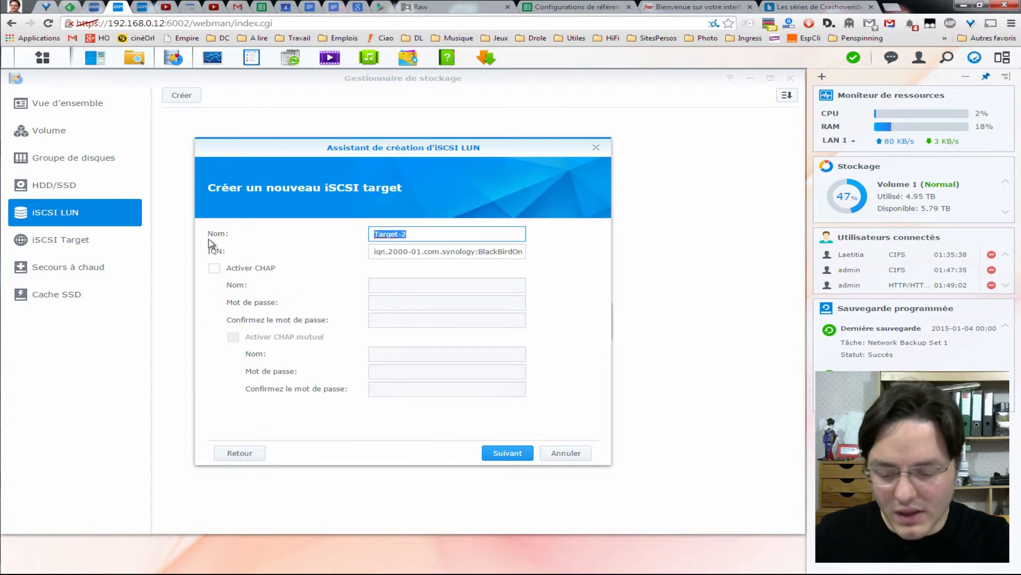
text(SCSI-NBB)
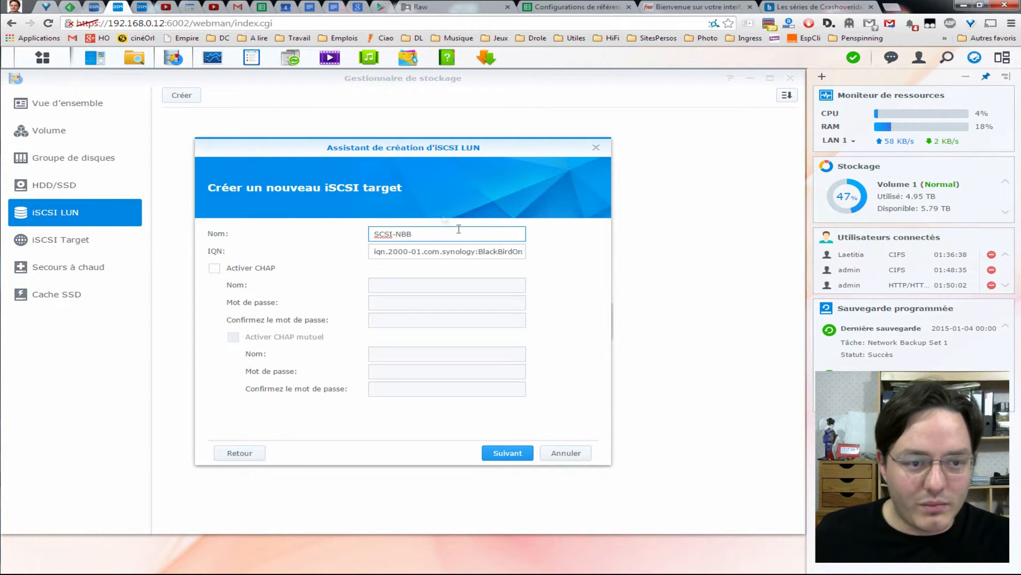
drag(376, 253, 597, 255)
click(490, 251)
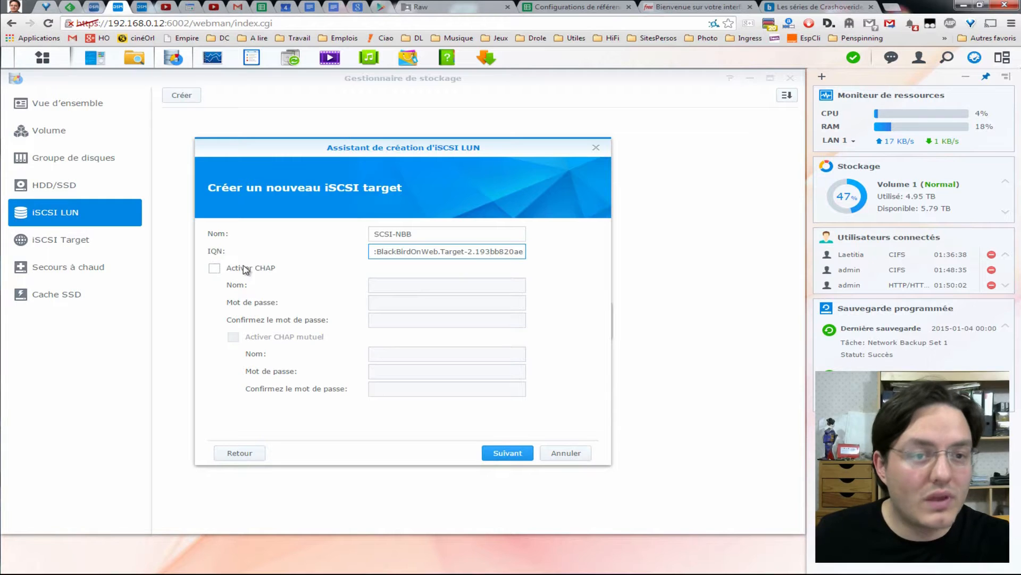
click(509, 454)
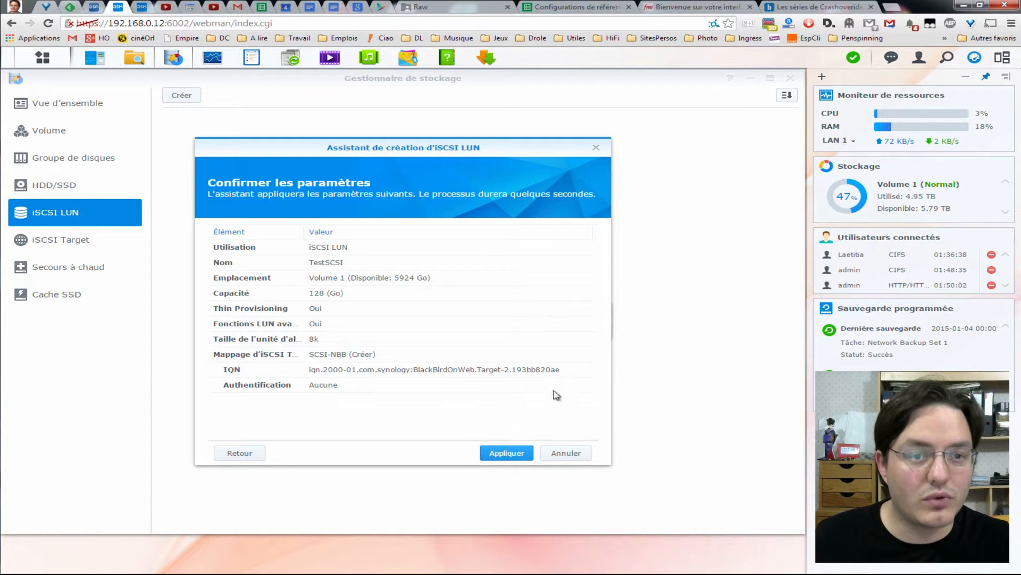
click(498, 454)
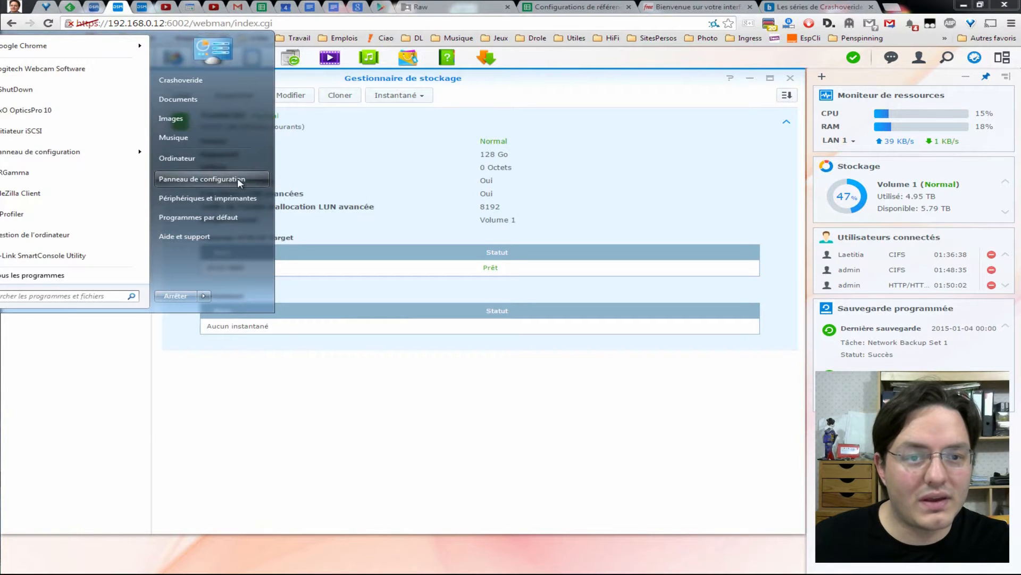
Step: Switch to the Windows Control Panel, search for scsi and open the iSCSI initiator configuration
click(239, 182)
click(916, 20)
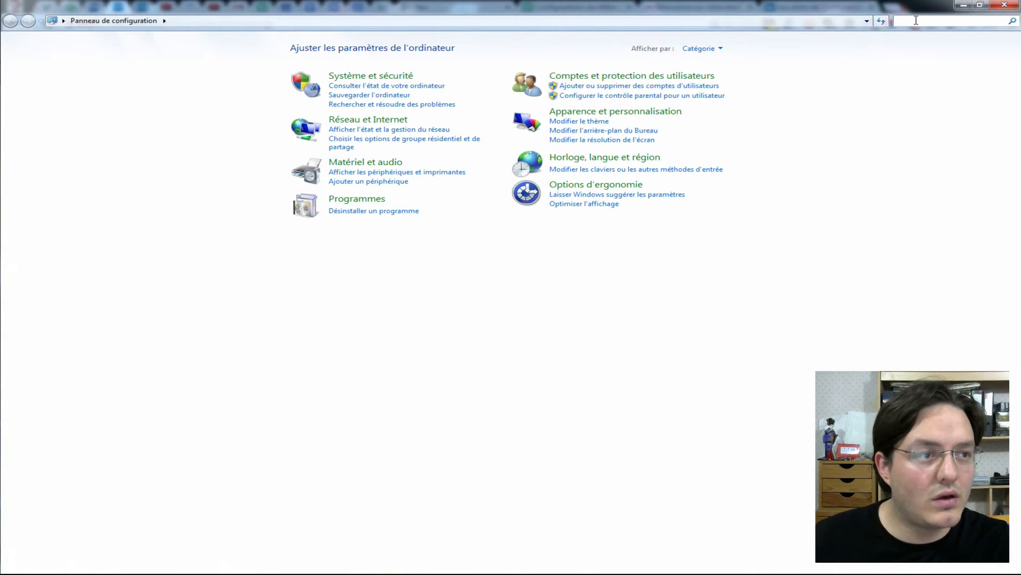
text(sc)
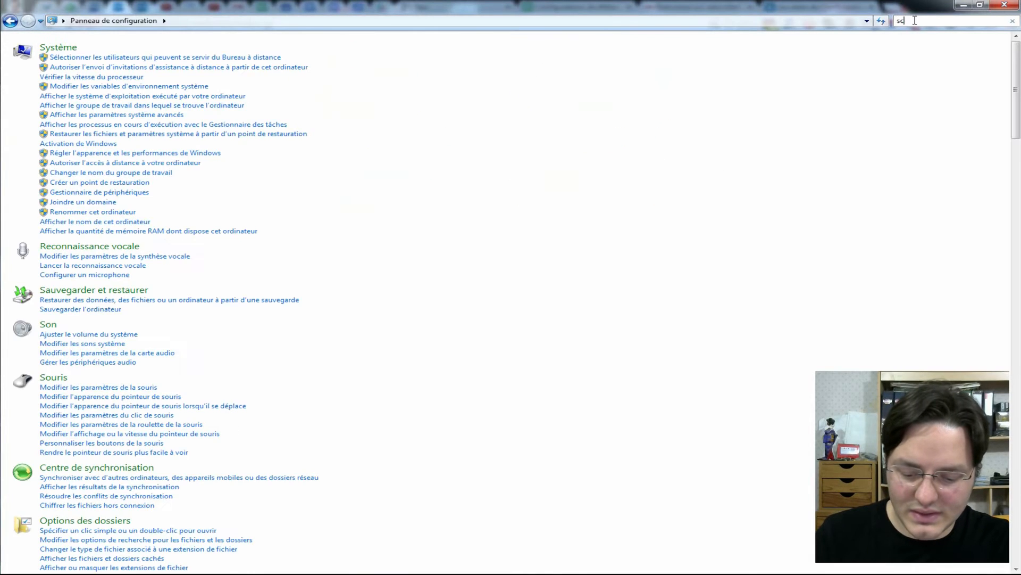
text(si)
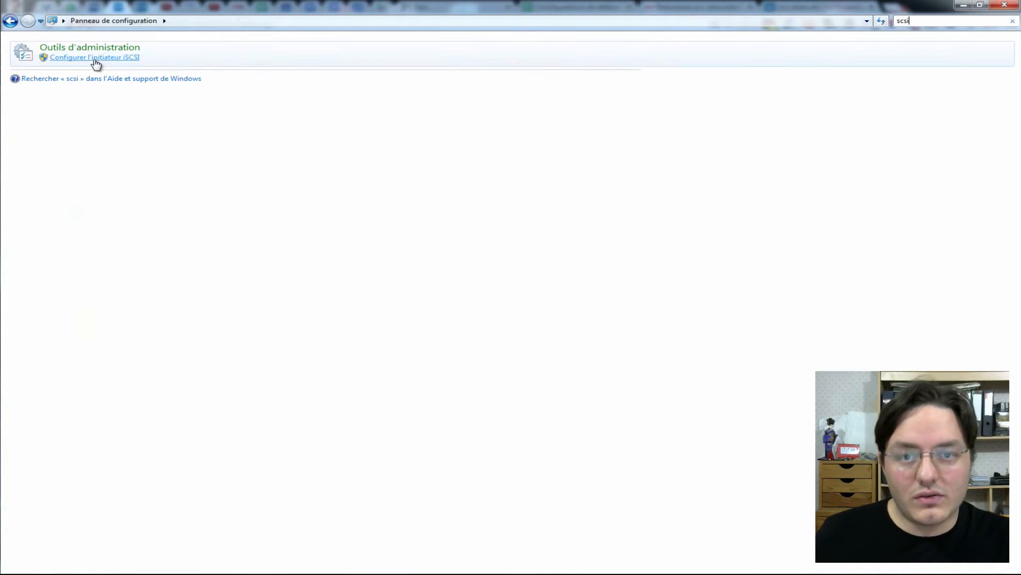
click(121, 59)
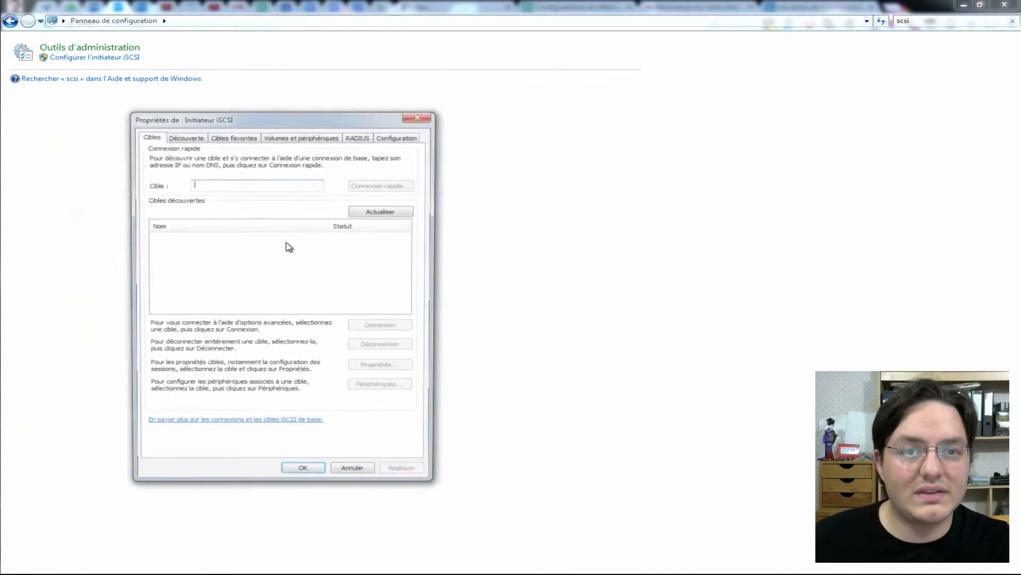
Step: Add the target portal 192.168.0.12 with port 3260 to the iSCSI initiator and refresh the portal list
click(180, 137)
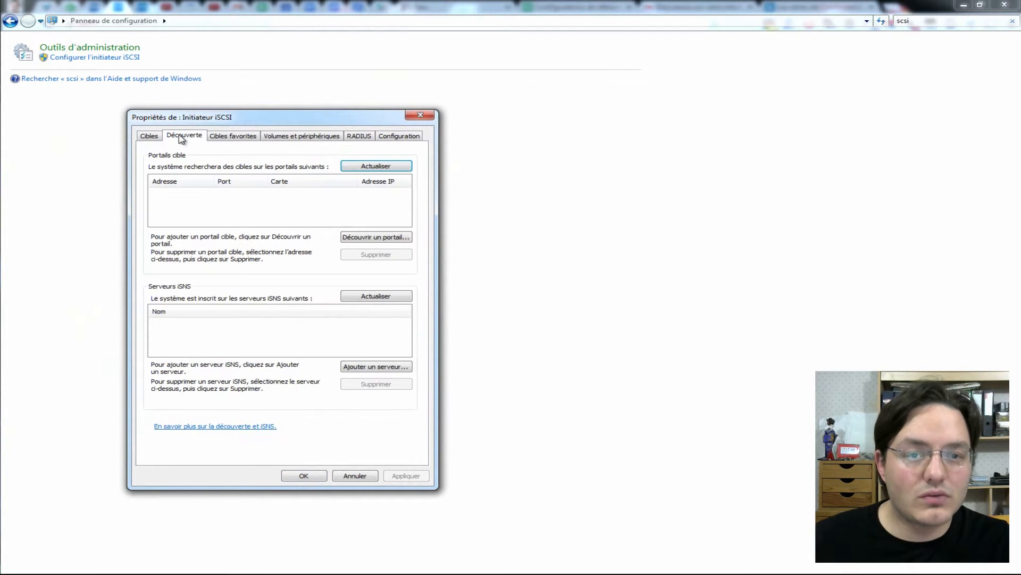
click(395, 238)
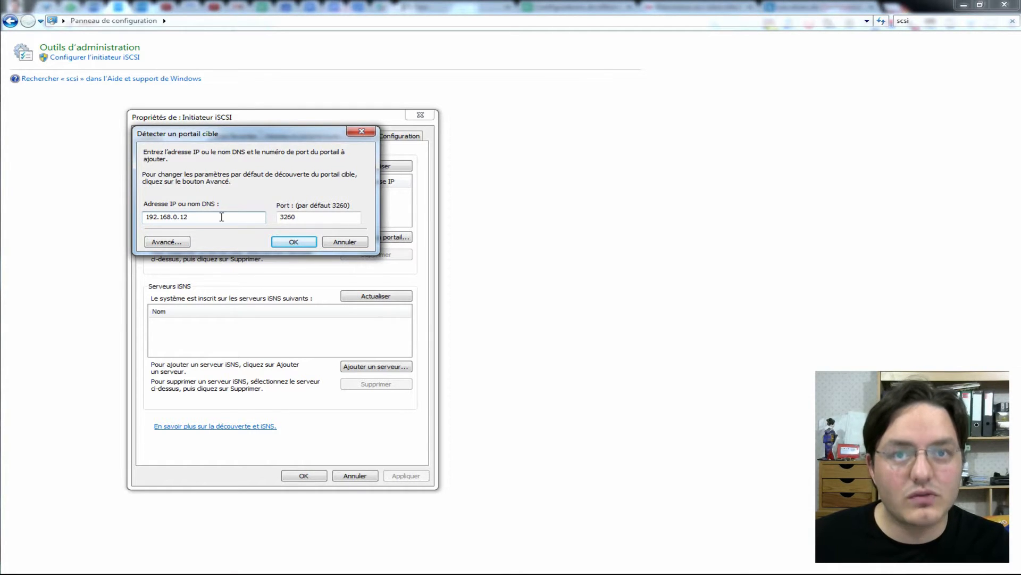
click(301, 244)
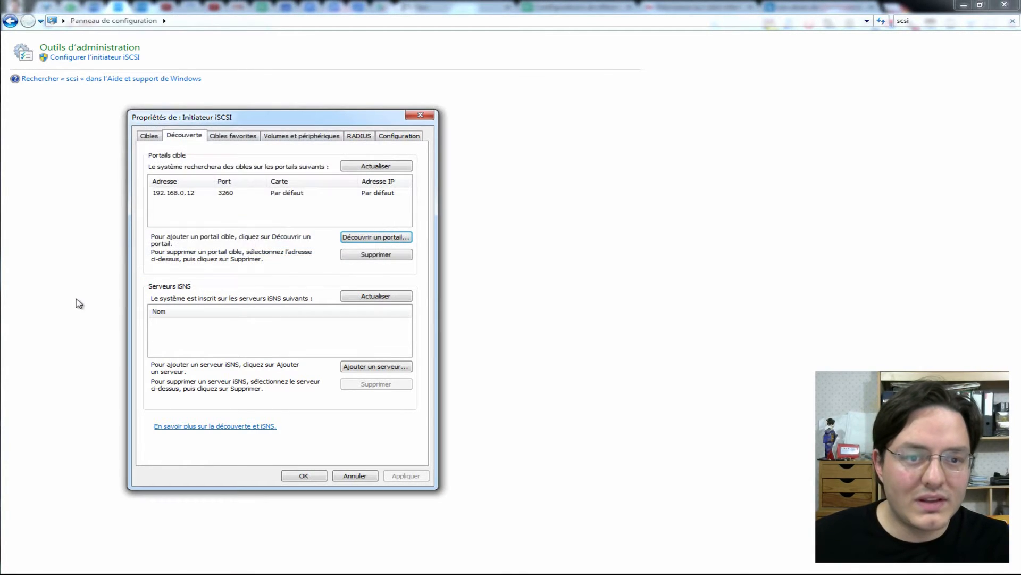
click(167, 198)
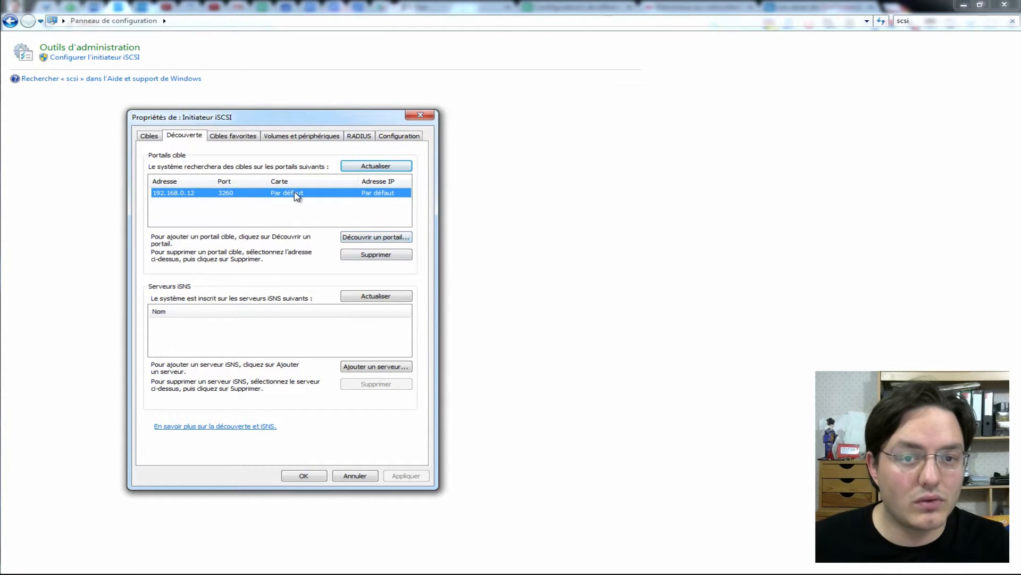
Step: Widen the name column of the discovered targets and select the target-2 entry
click(149, 137)
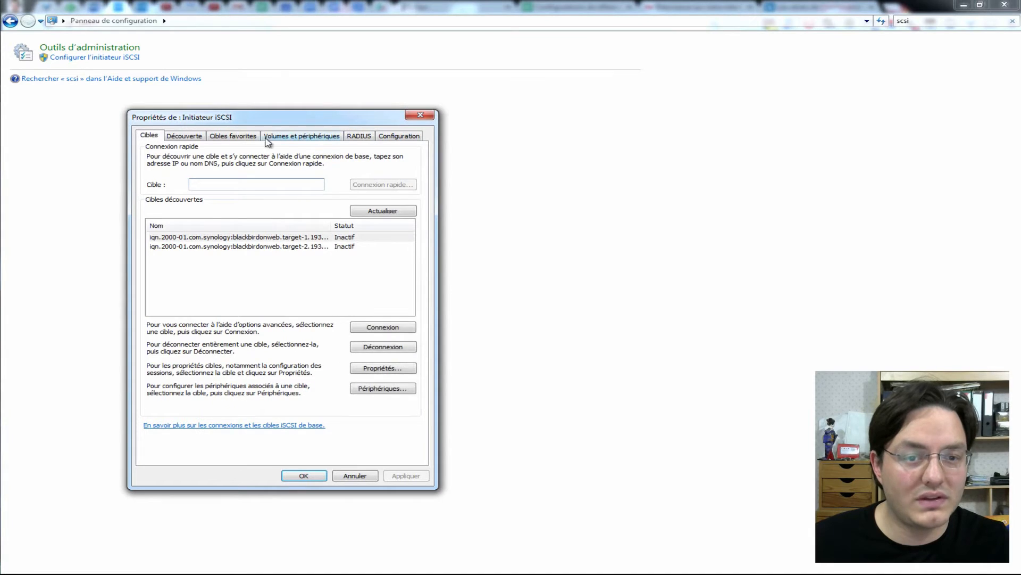
drag(331, 227, 367, 226)
click(276, 244)
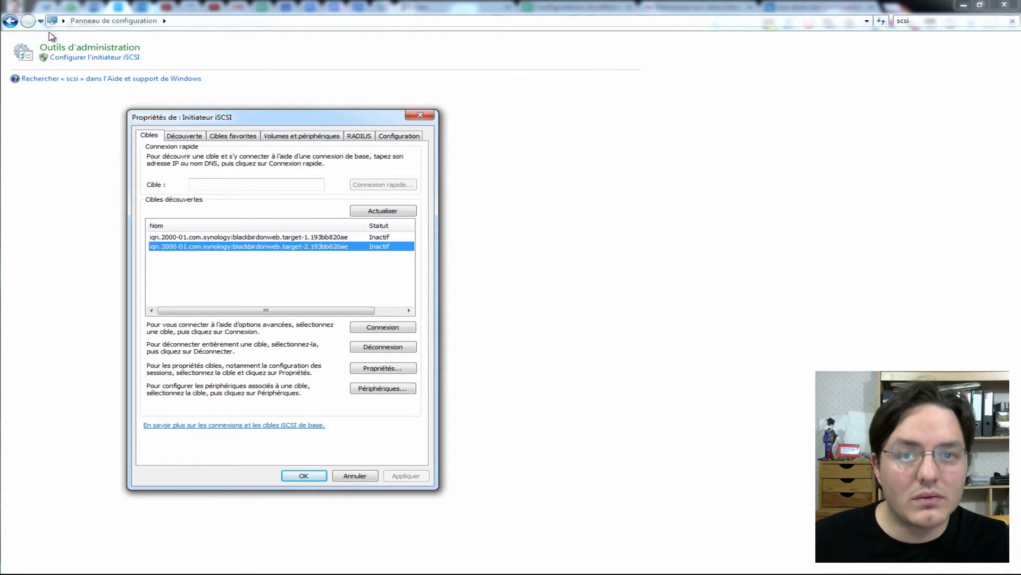
Step: Switch to the Synology storage manager and examine the iSCSI targets and the TestSCSI LUN's target mapping
click(1, 15)
click(21, 235)
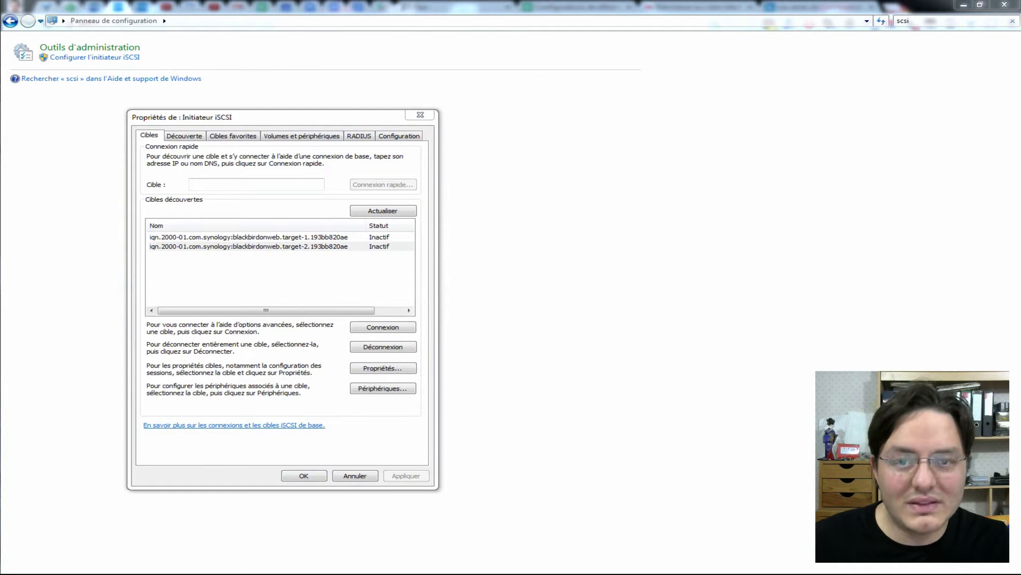
click(53, 51)
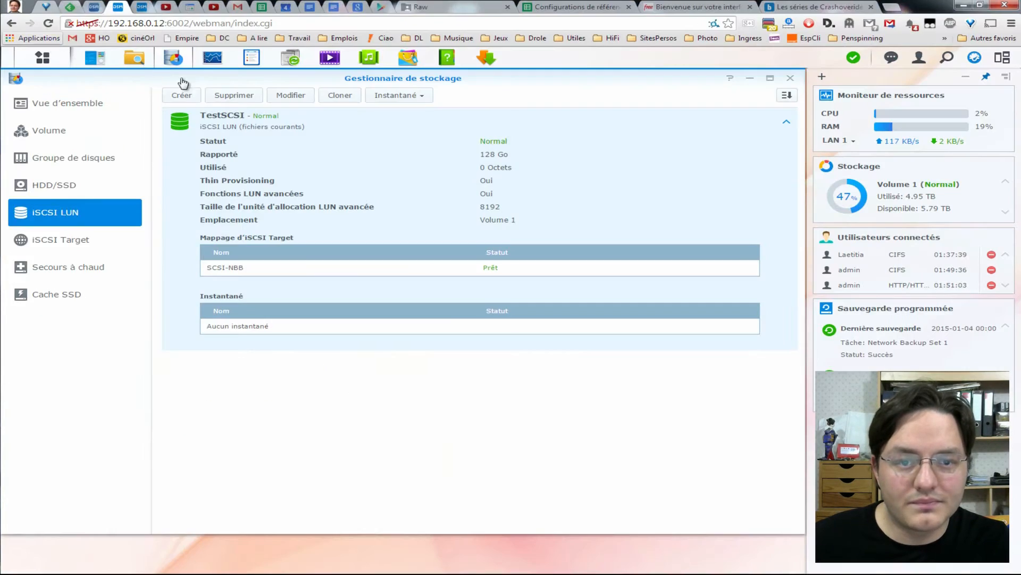
click(76, 241)
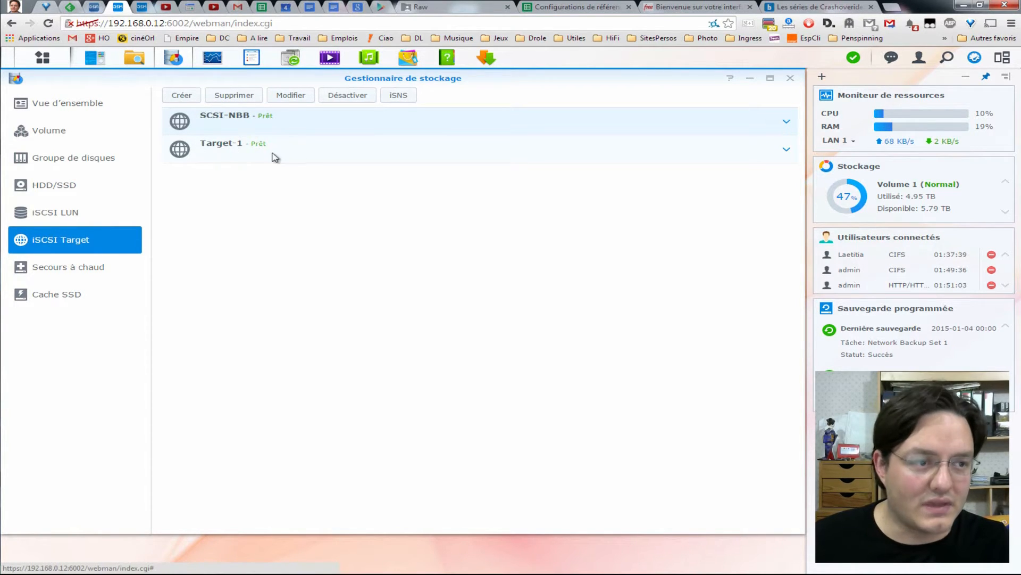
click(91, 219)
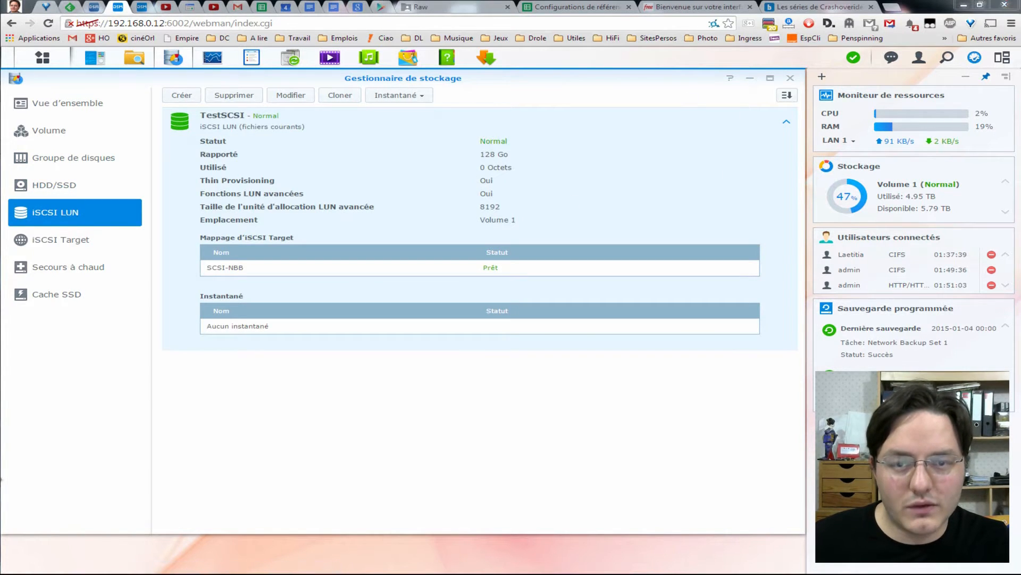
Step: Switch back to the iSCSI initiator, connect to target-2 with the connection added to the favourite targets, and accept the properties
key(alt+Tab)
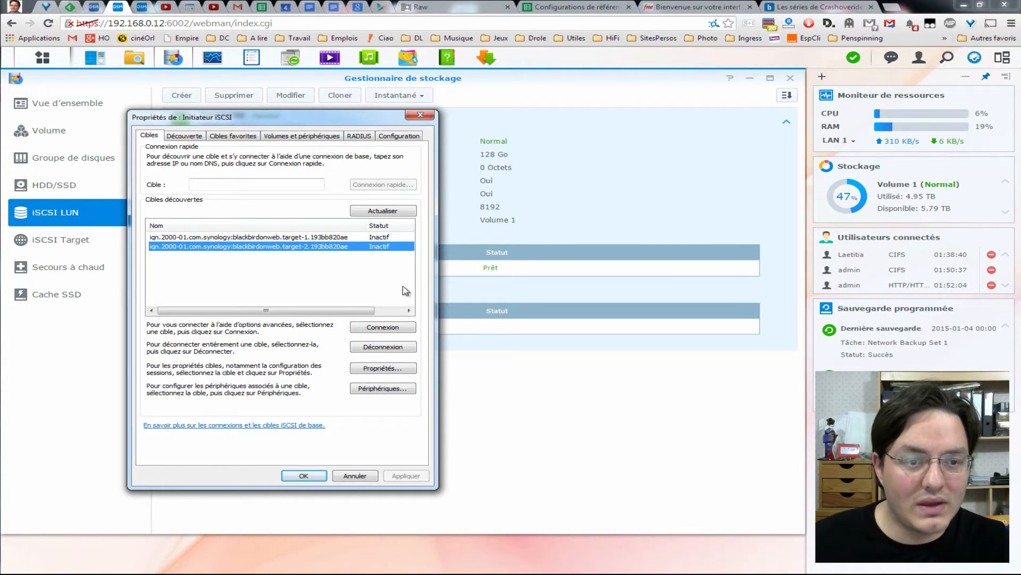
click(382, 327)
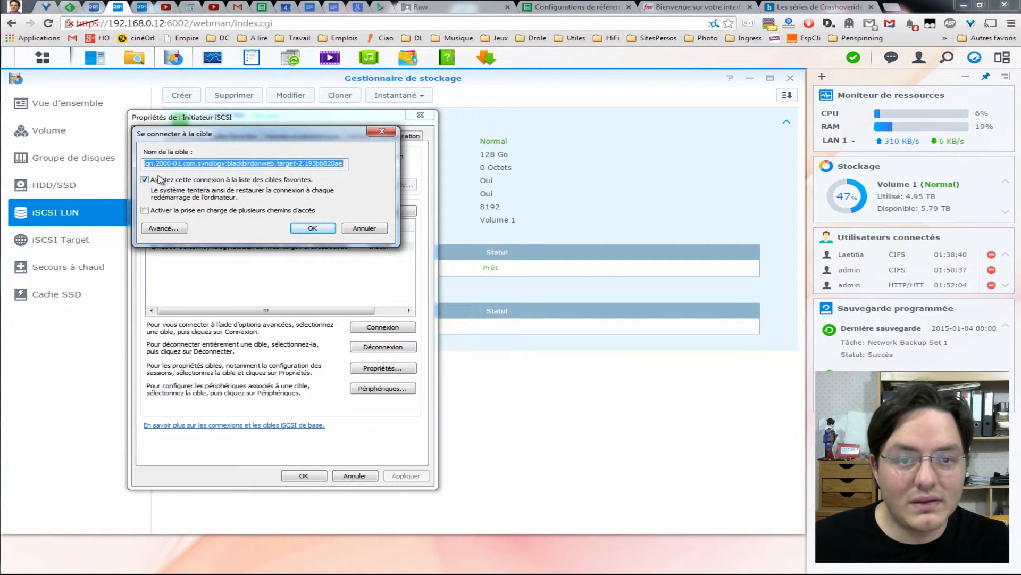
click(313, 229)
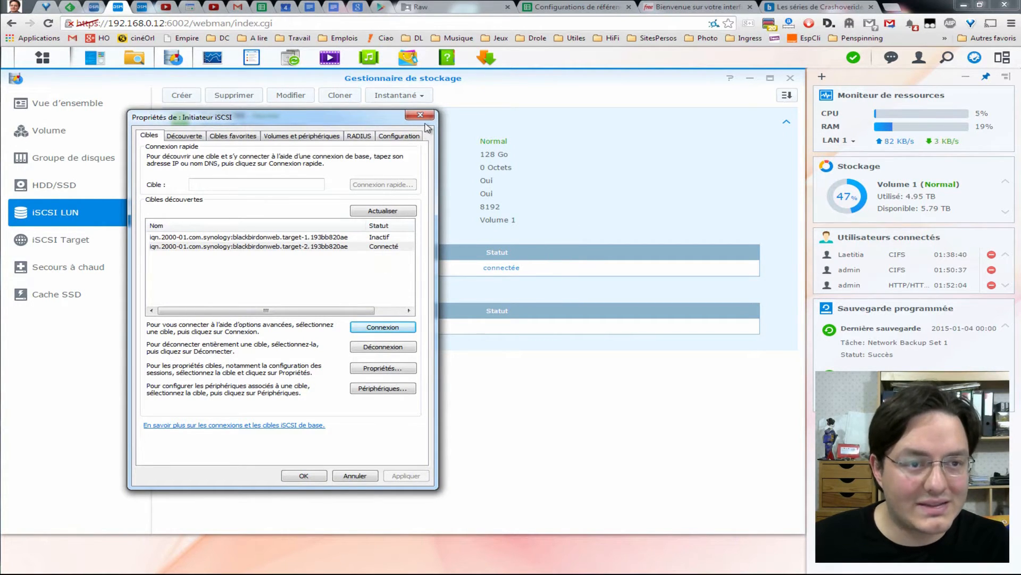
click(304, 475)
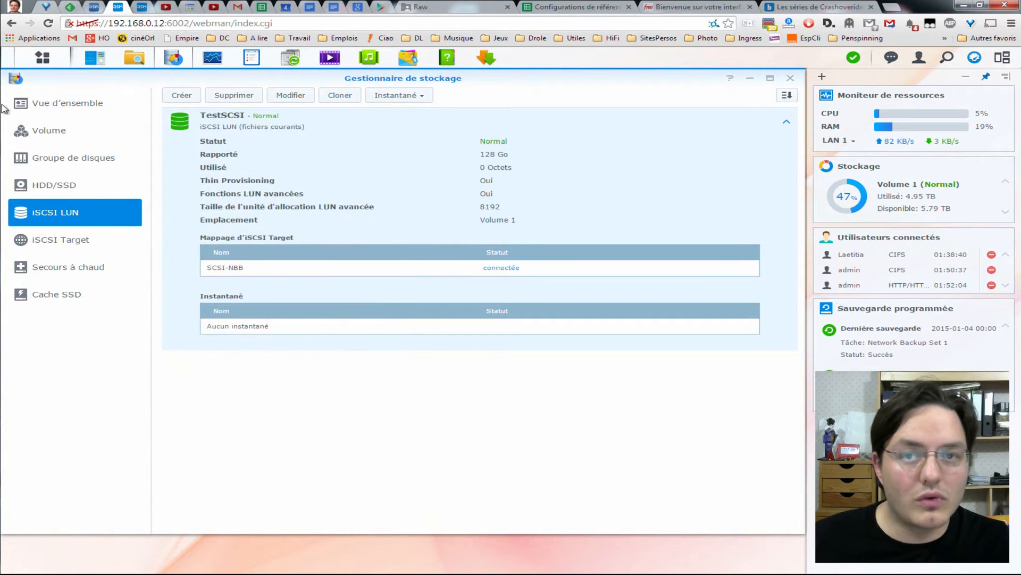
Step: Open the Computer window, check the list of hard drives for the iSCSI disk, and minimize the window
key(super)
click(183, 158)
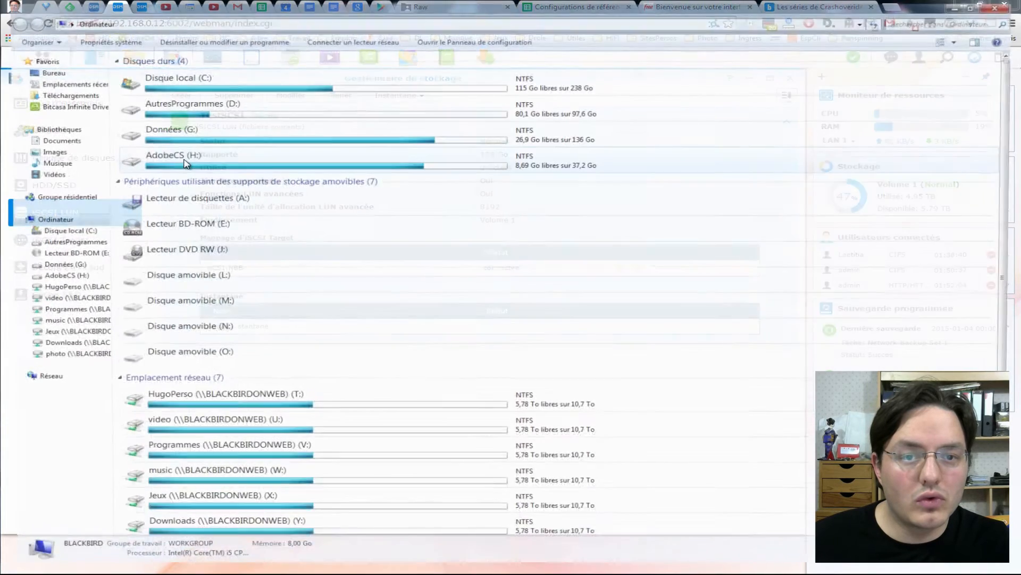
click(965, 5)
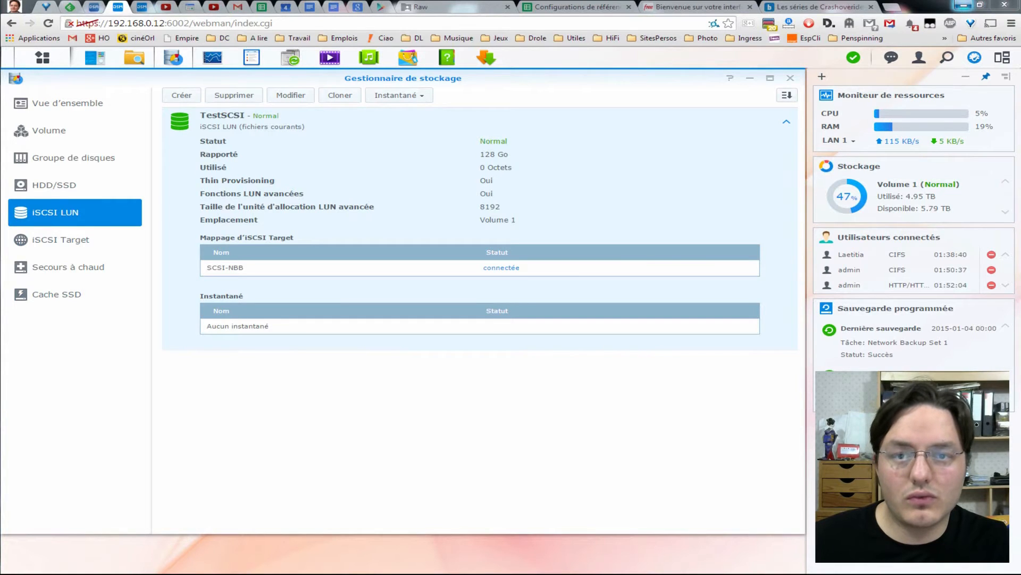
Step: Bring up the Administrative Tools folder, locate the Computer Management shortcut, and dismiss the Control Panel windows
mouse_move(11, 7)
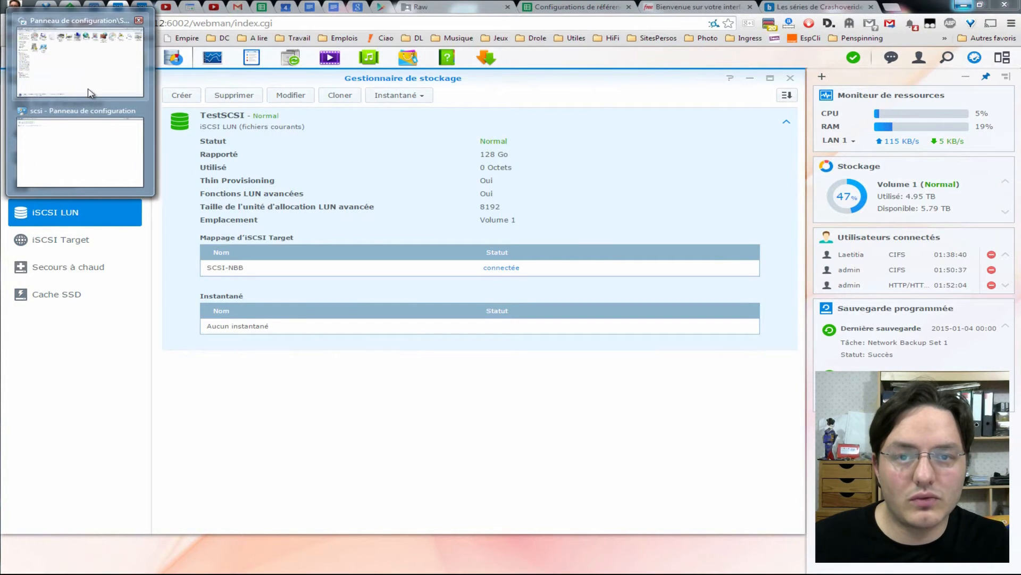
click(100, 68)
click(567, 228)
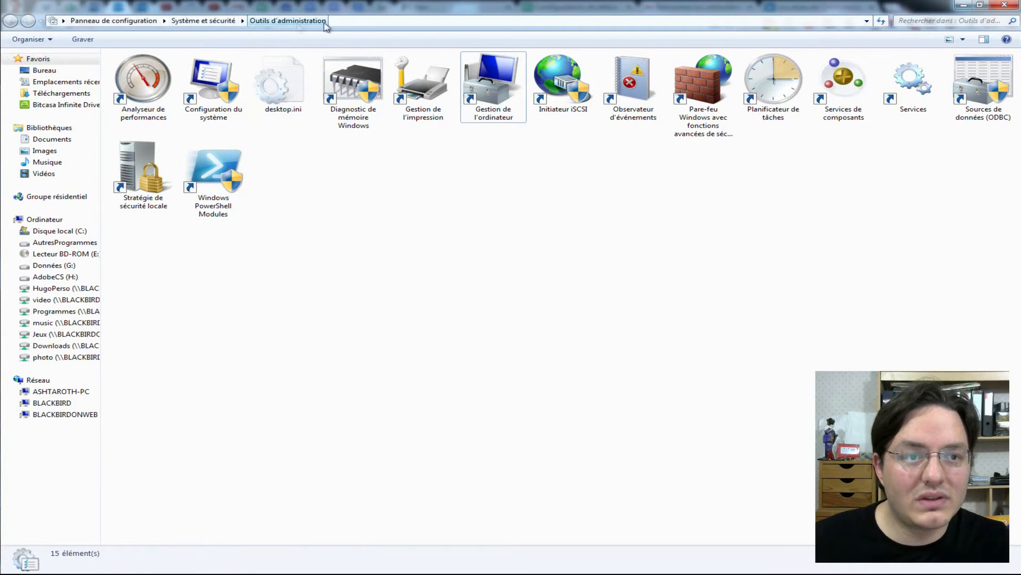
click(493, 88)
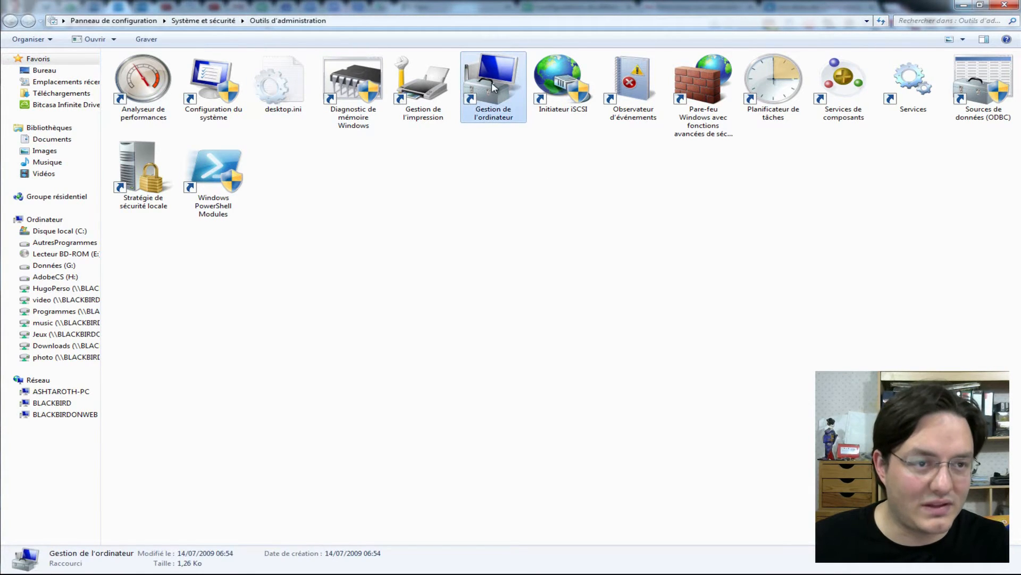
click(963, 5)
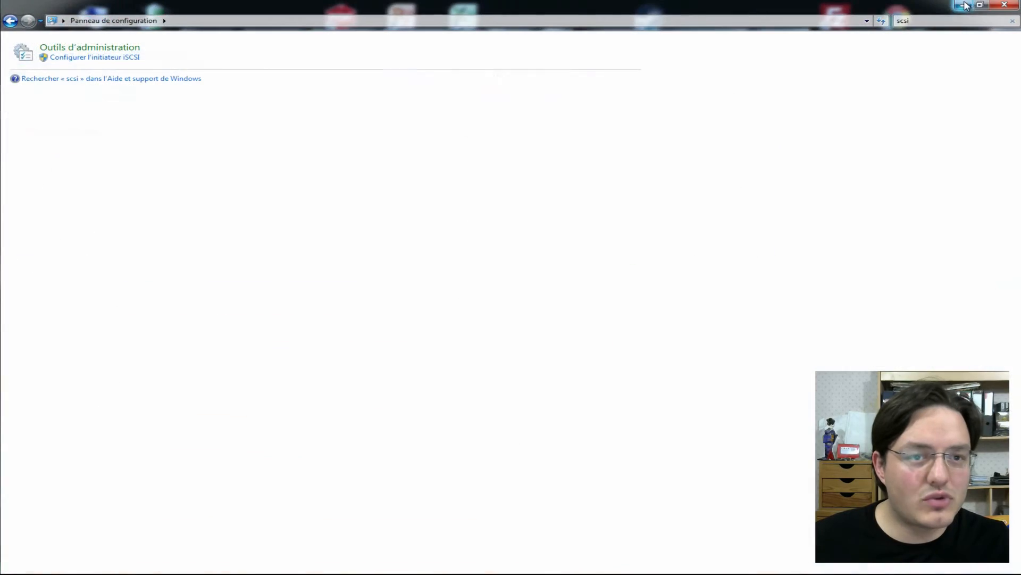
click(1005, 4)
Step: Open disk management in Computer Management and initialize Disk 7 with the master boot record partition style
right_click(91, 22)
click(141, 43)
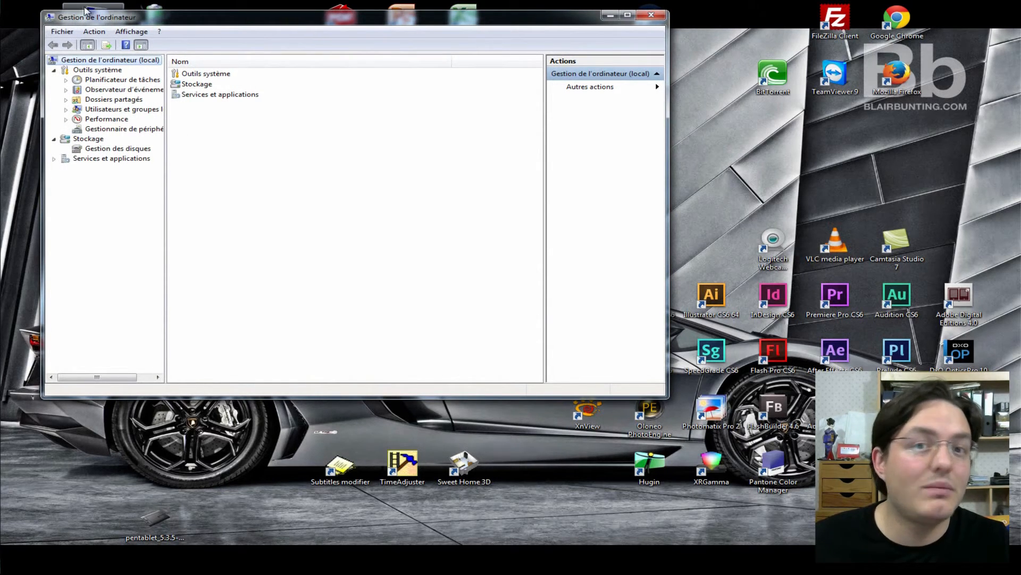
click(114, 149)
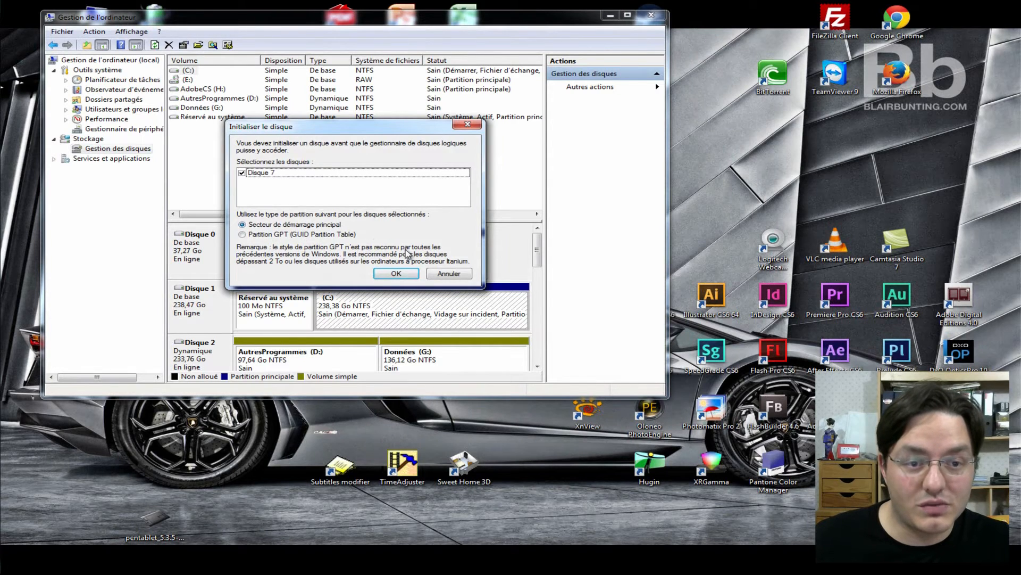
click(397, 273)
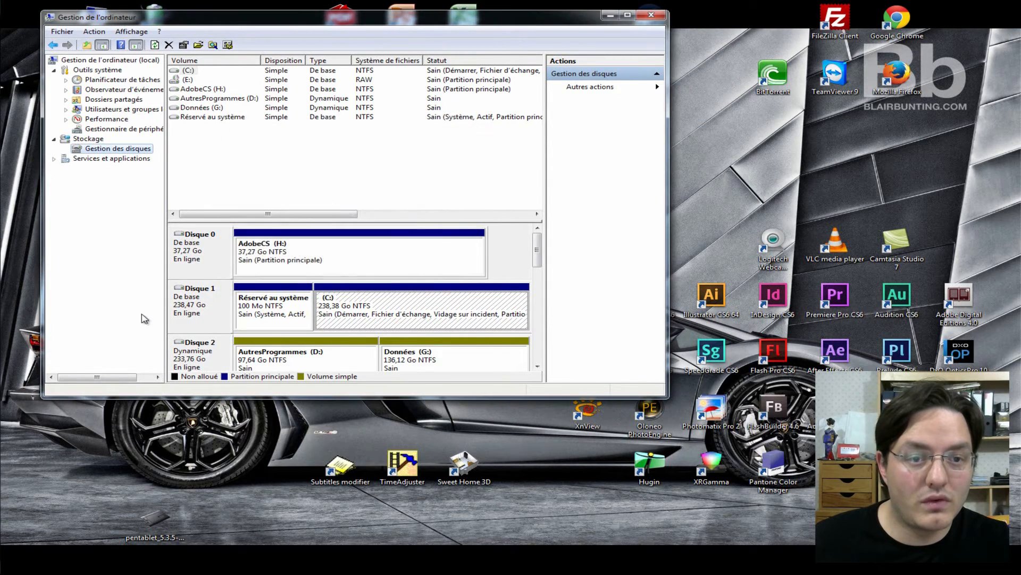
Step: Start a new simple volume in the unallocated space of Disk 7, using the maximum size of 131069 MB
click(628, 15)
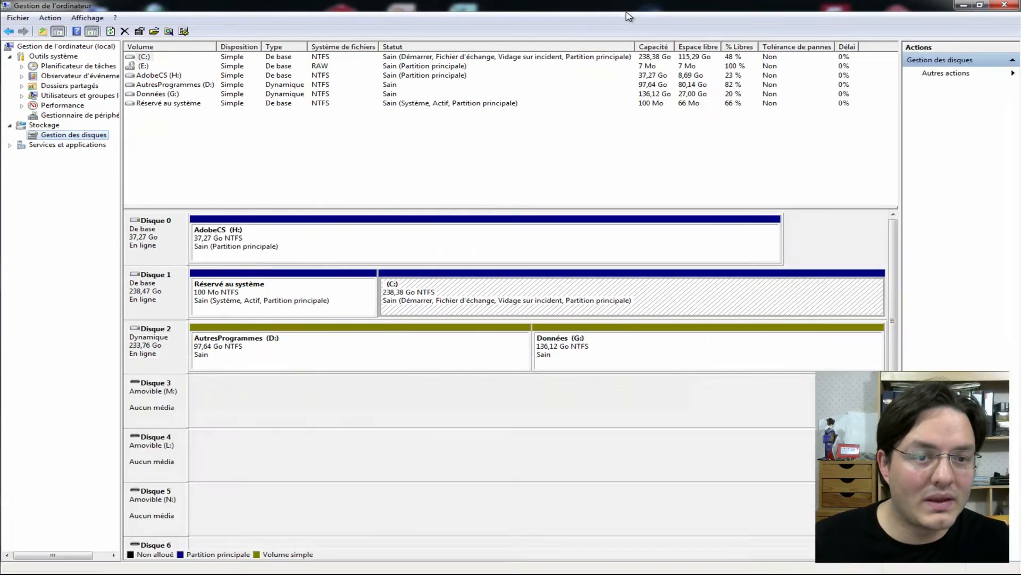
drag(892, 271, 896, 369)
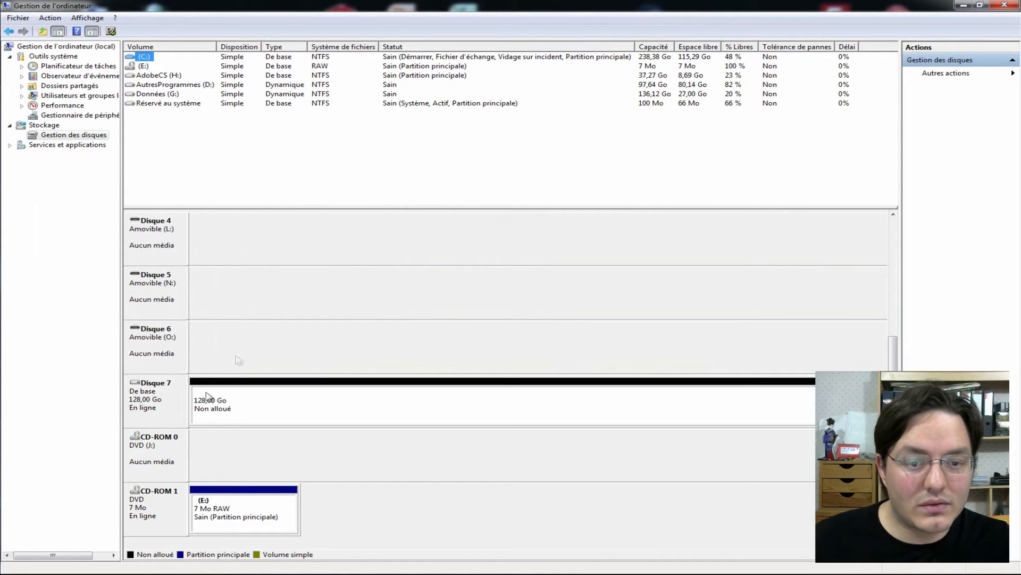
drag(893, 368, 894, 245)
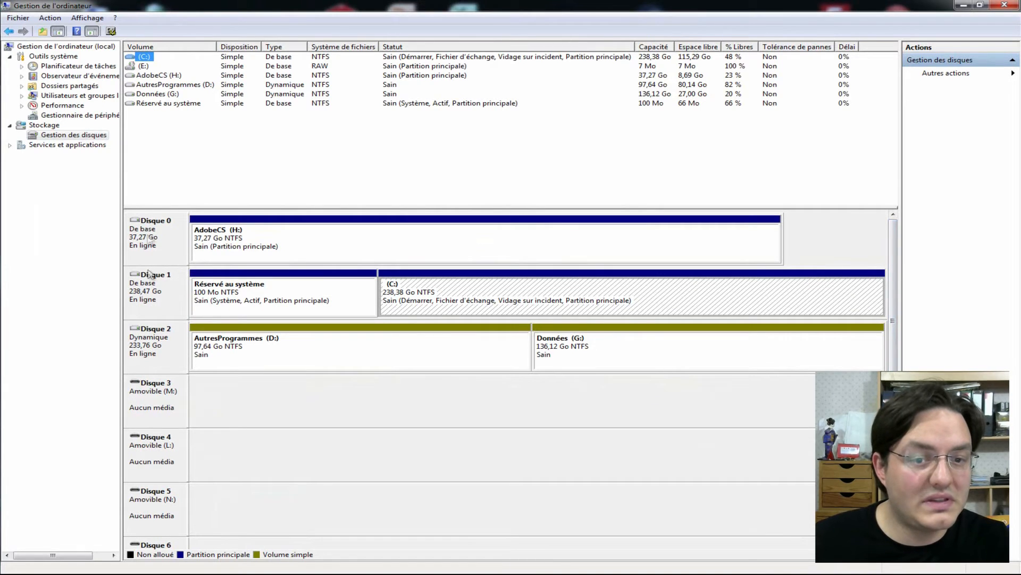
drag(895, 280, 893, 404)
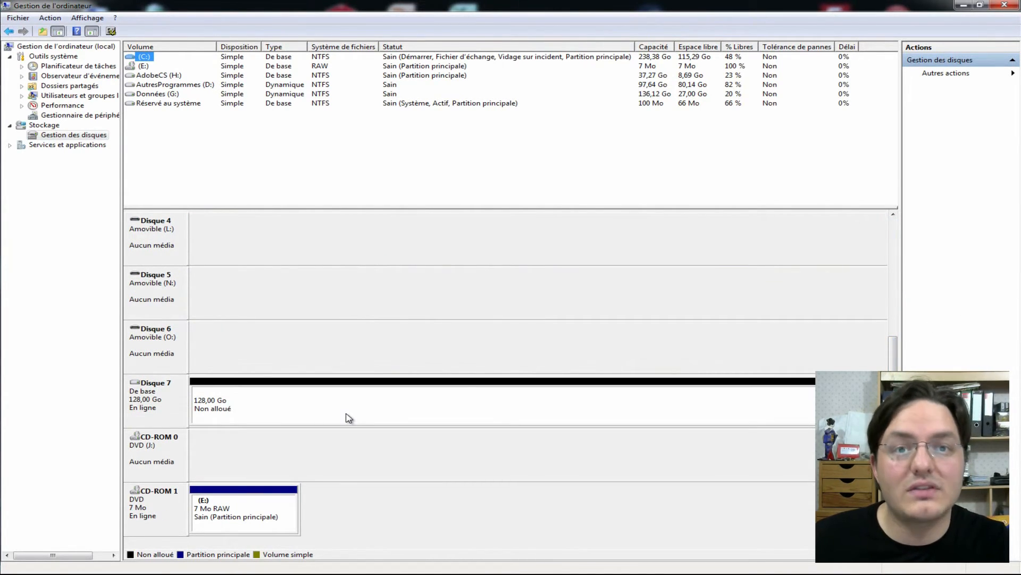
click(321, 403)
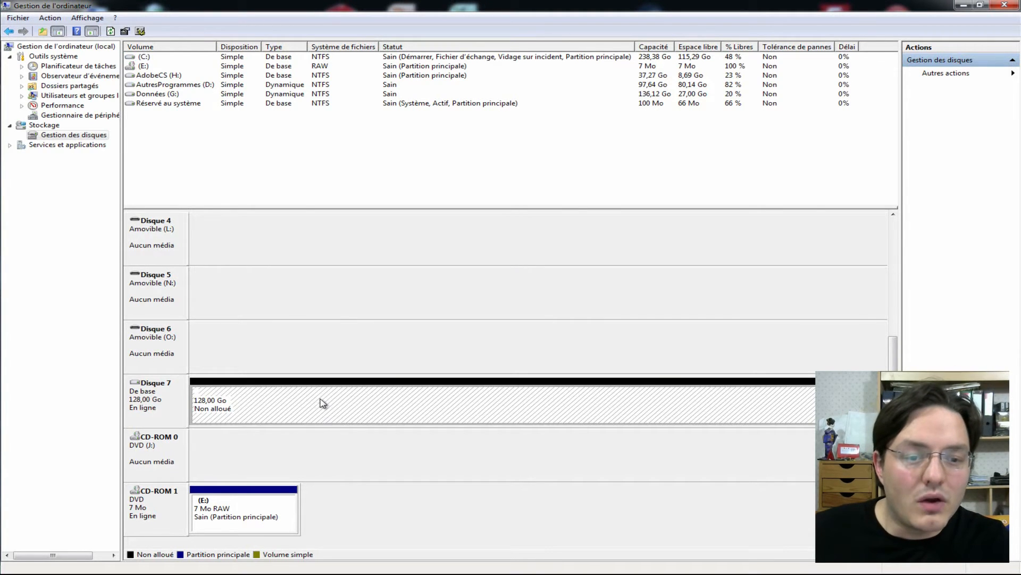
right_click(294, 403)
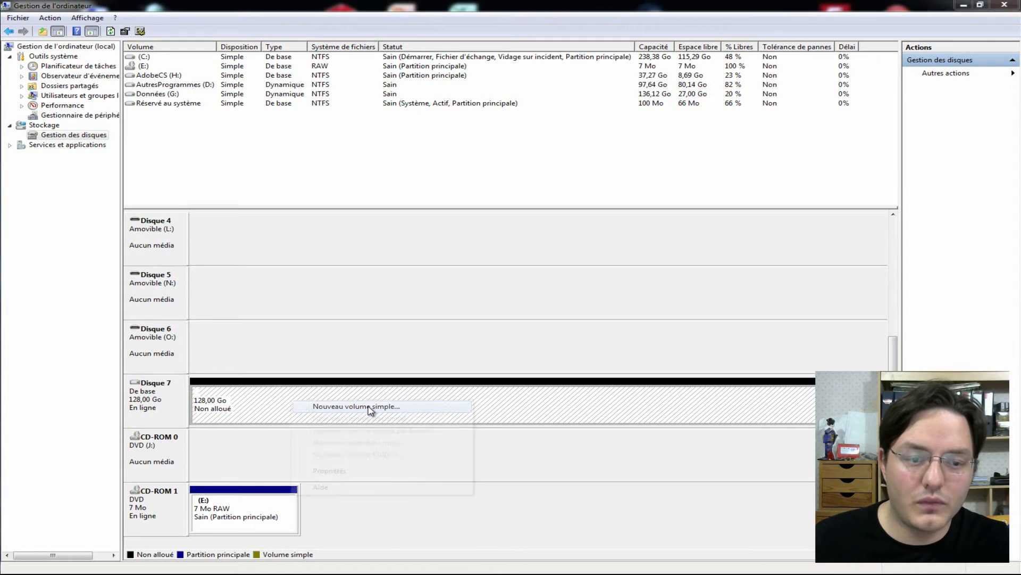
click(371, 405)
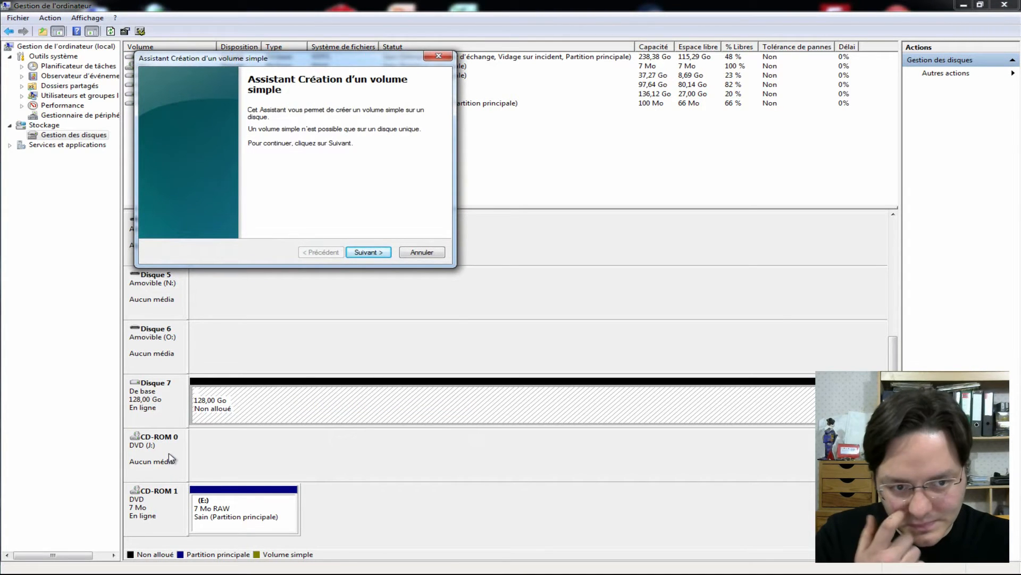
click(368, 252)
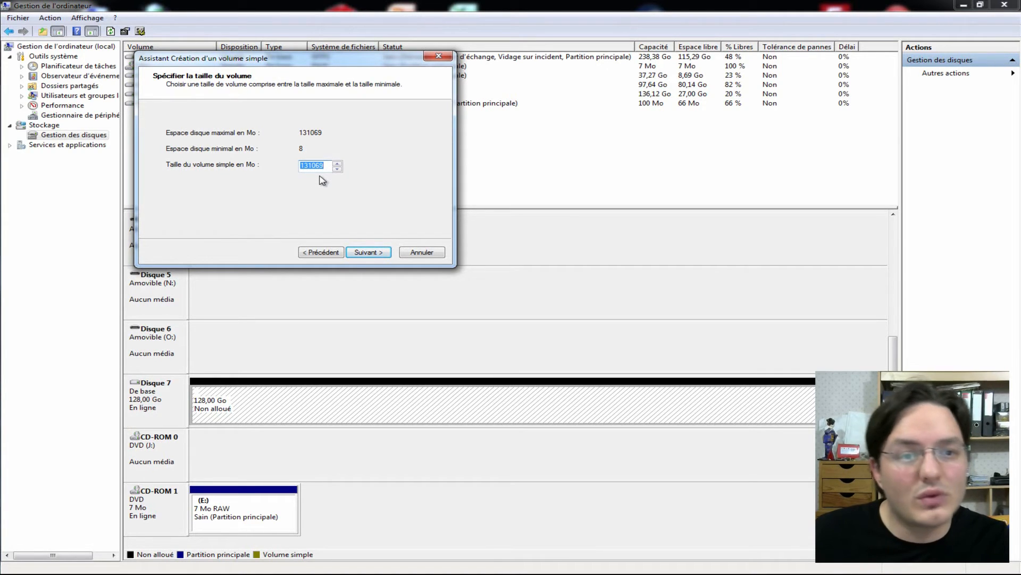
click(367, 252)
Step: Review the available drive letters and assign the letter F to the new volume
click(356, 134)
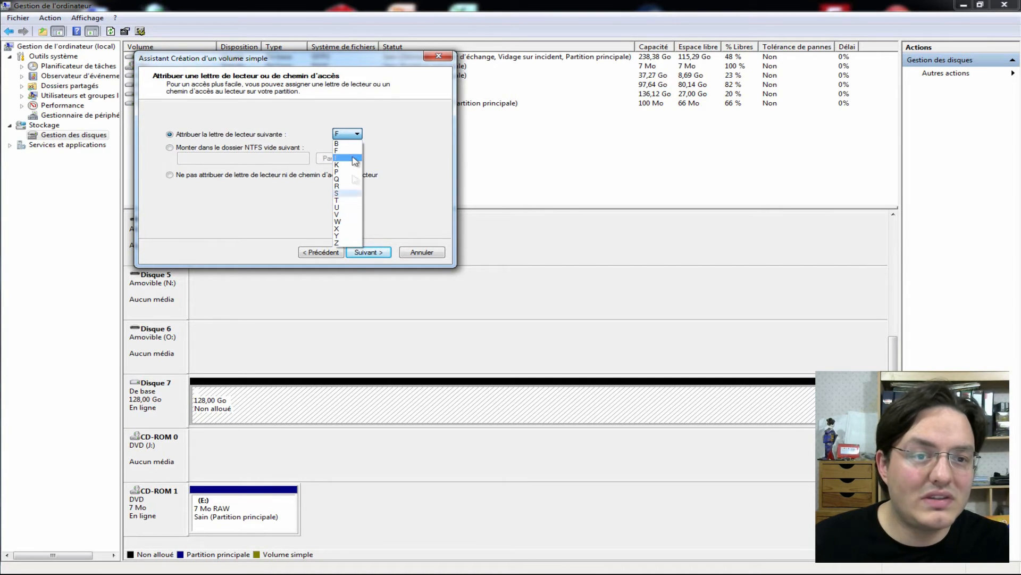
click(388, 135)
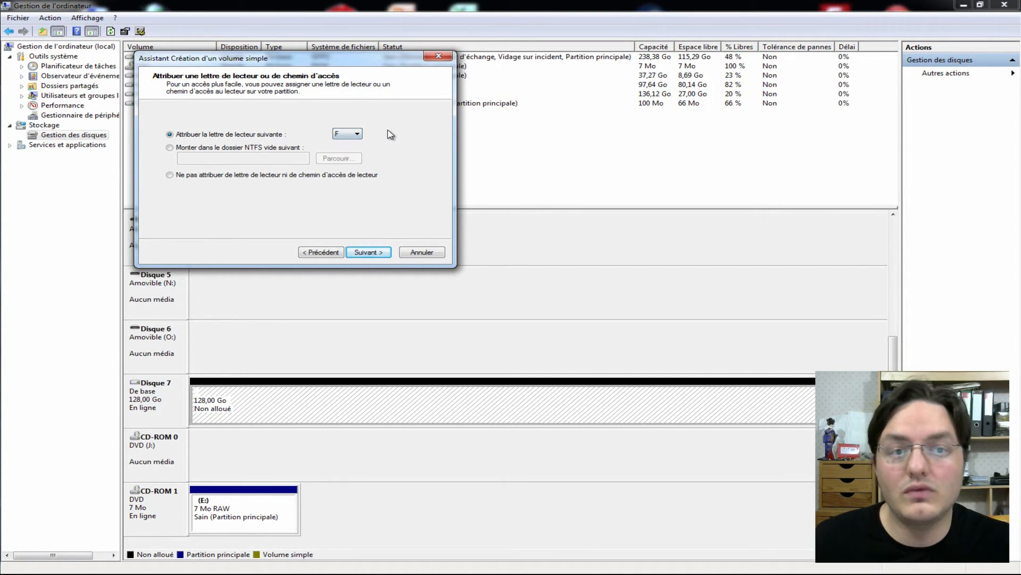
click(369, 252)
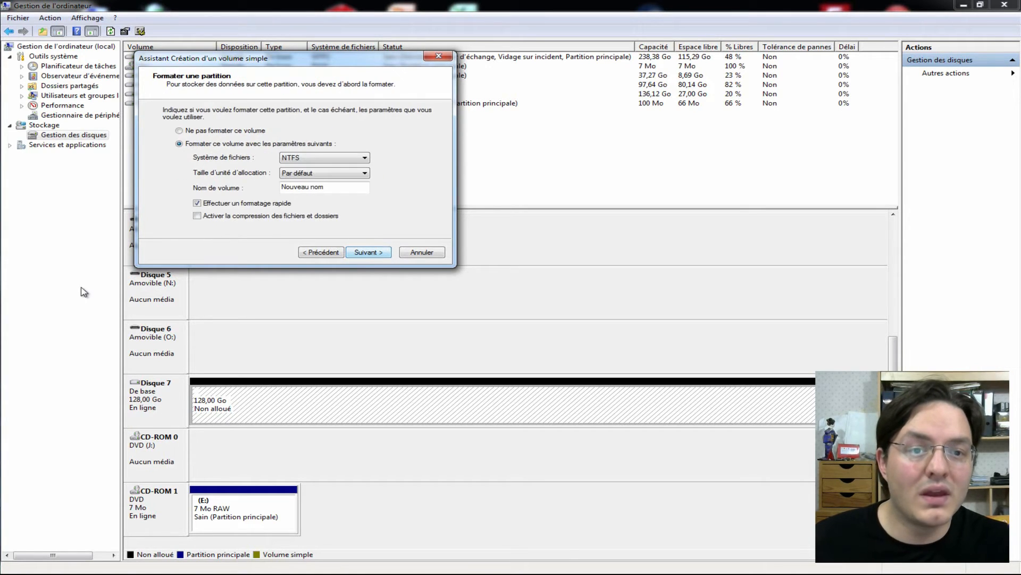
Step: Set the format options to NTFS, default allocation unit size and quick format, with the volume name Target2-NBB
click(341, 158)
click(342, 158)
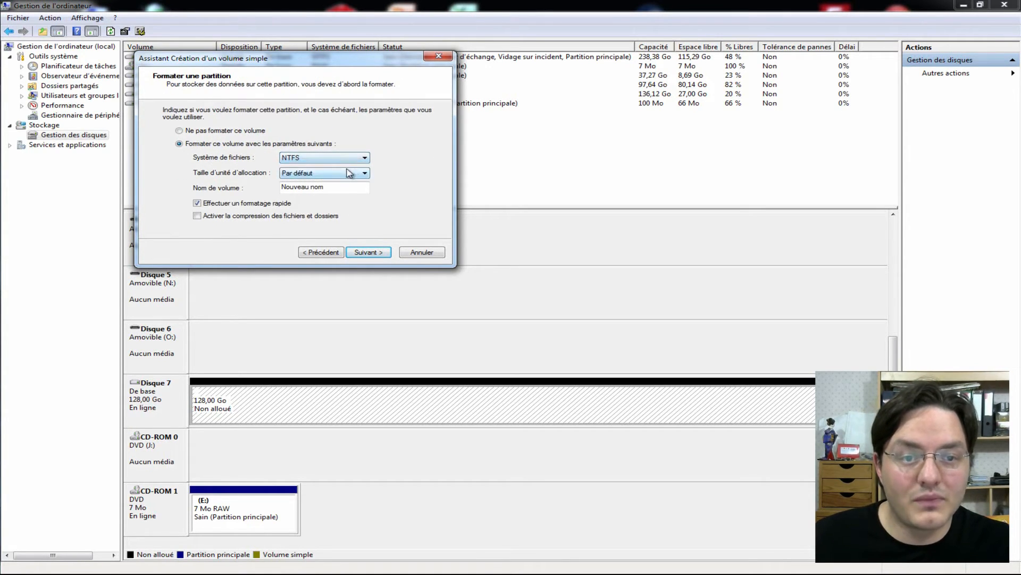
click(347, 173)
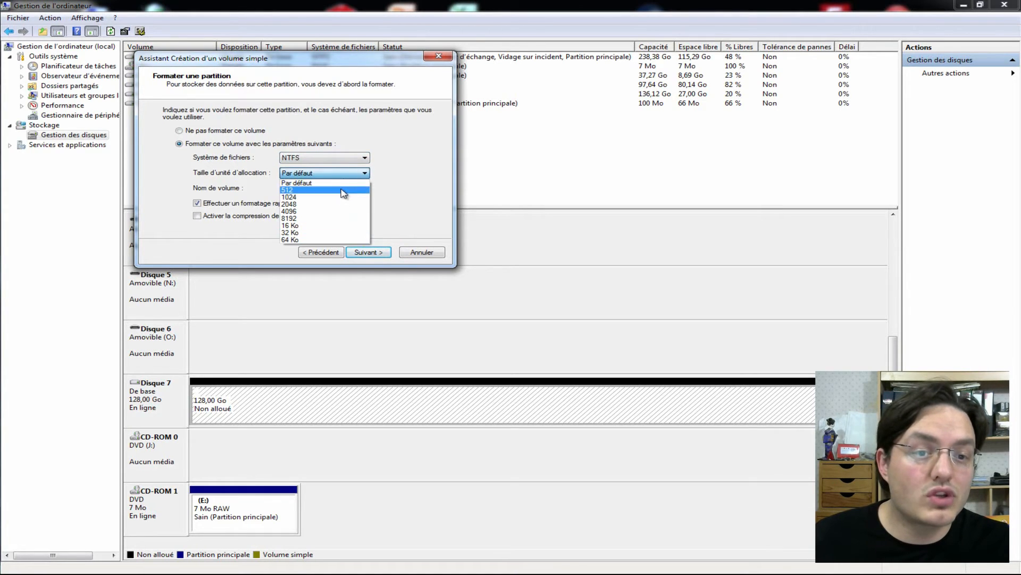
click(358, 175)
drag(357, 184, 121, 184)
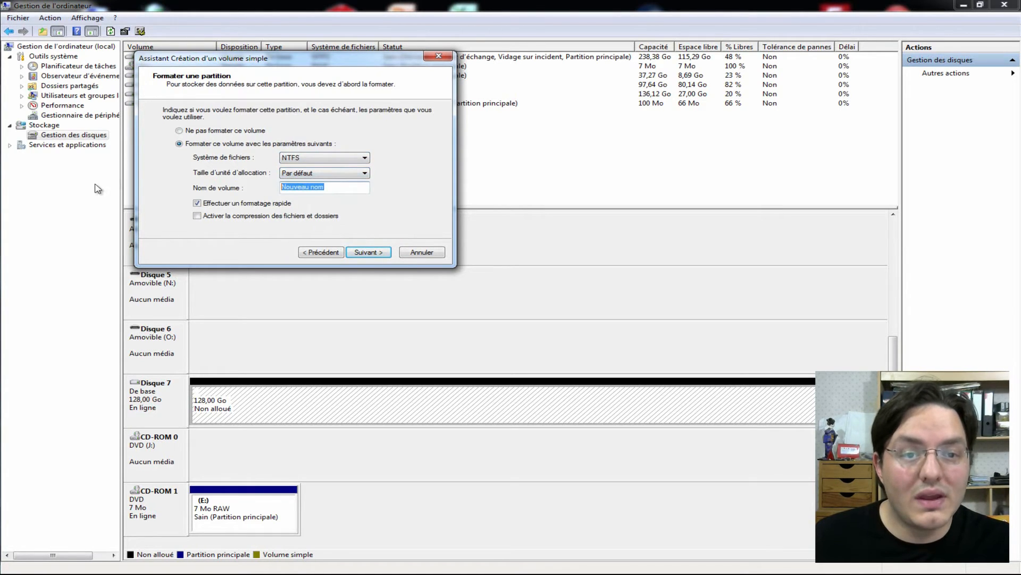
text(Target2-NBB)
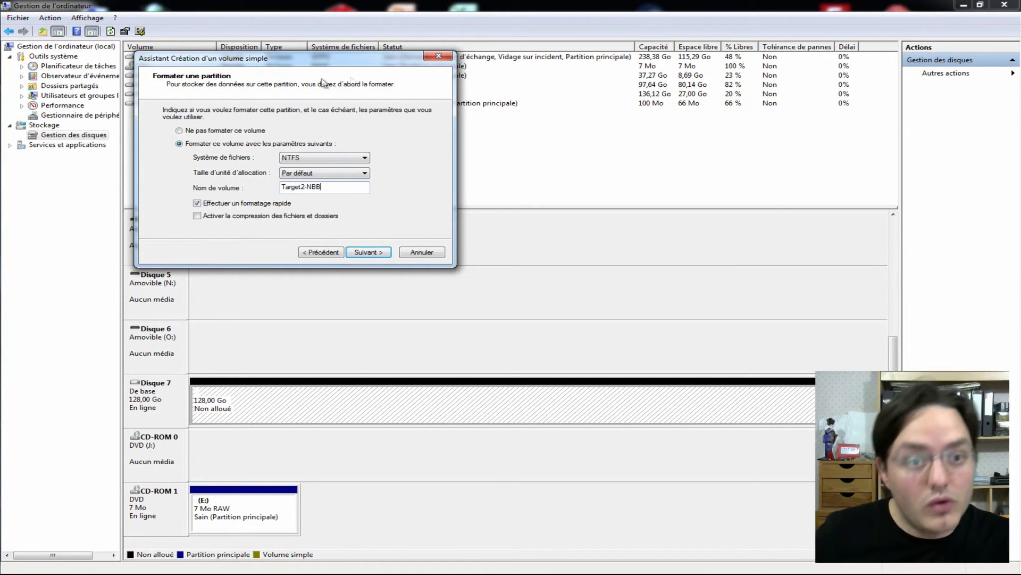
drag(307, 185, 222, 191)
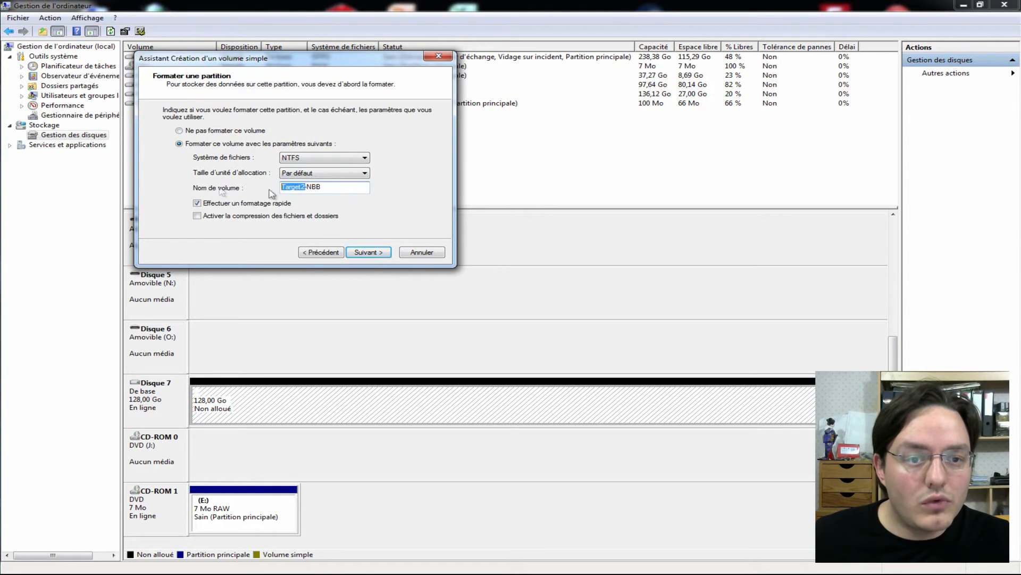
drag(324, 187, 314, 186)
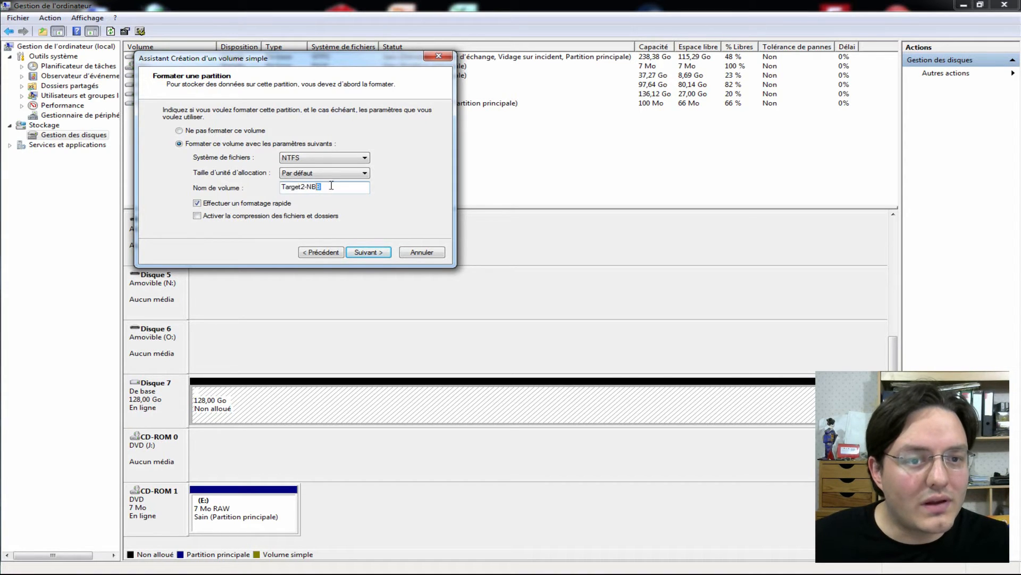
drag(320, 186, 254, 190)
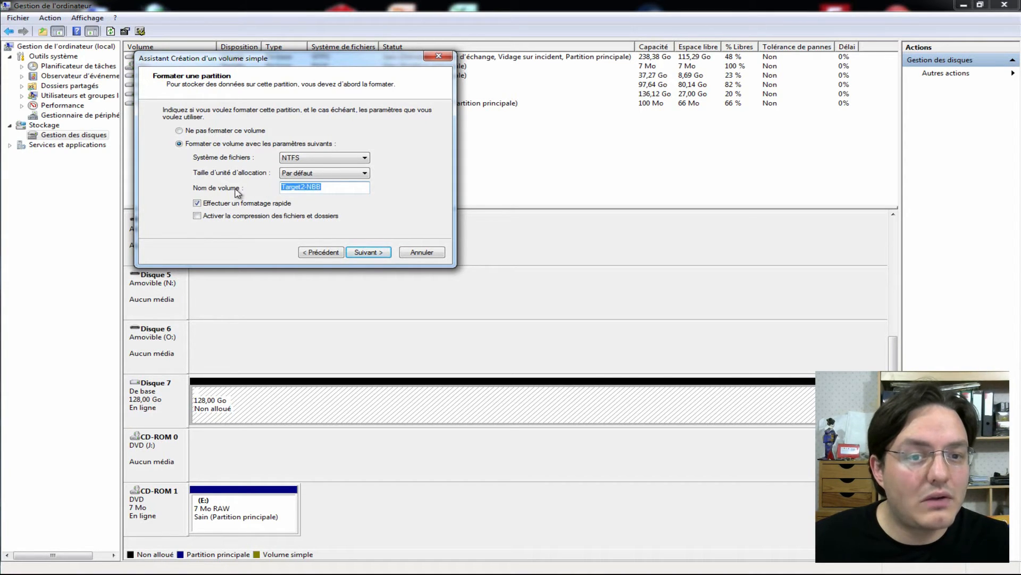
drag(337, 189, 249, 187)
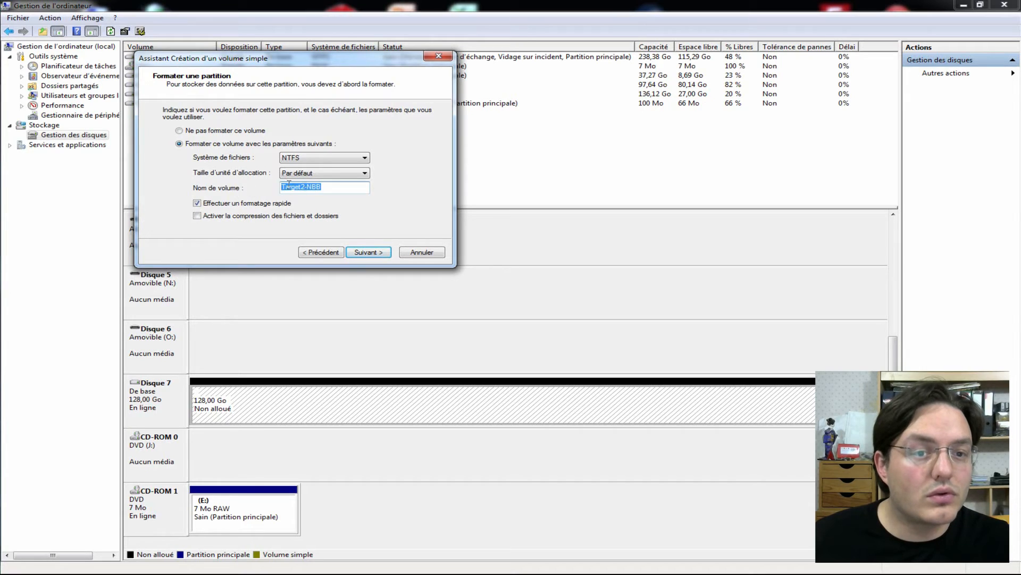
click(322, 187)
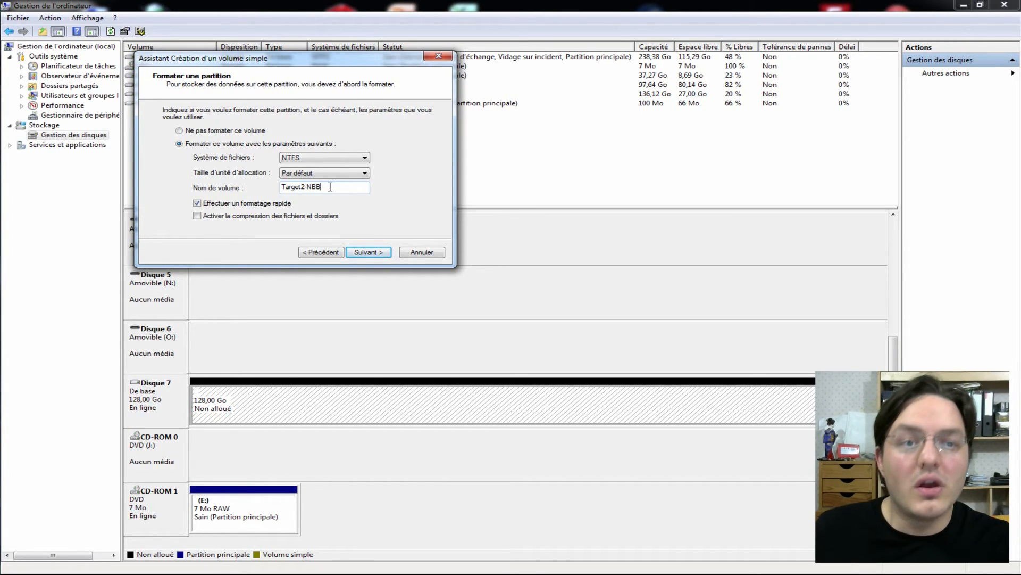
drag(327, 187, 266, 187)
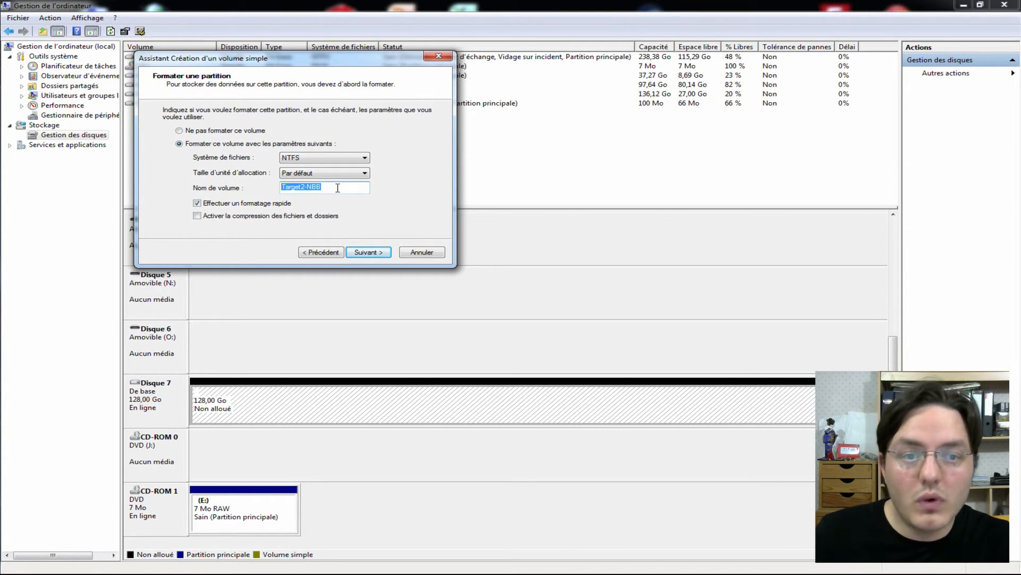
click(329, 186)
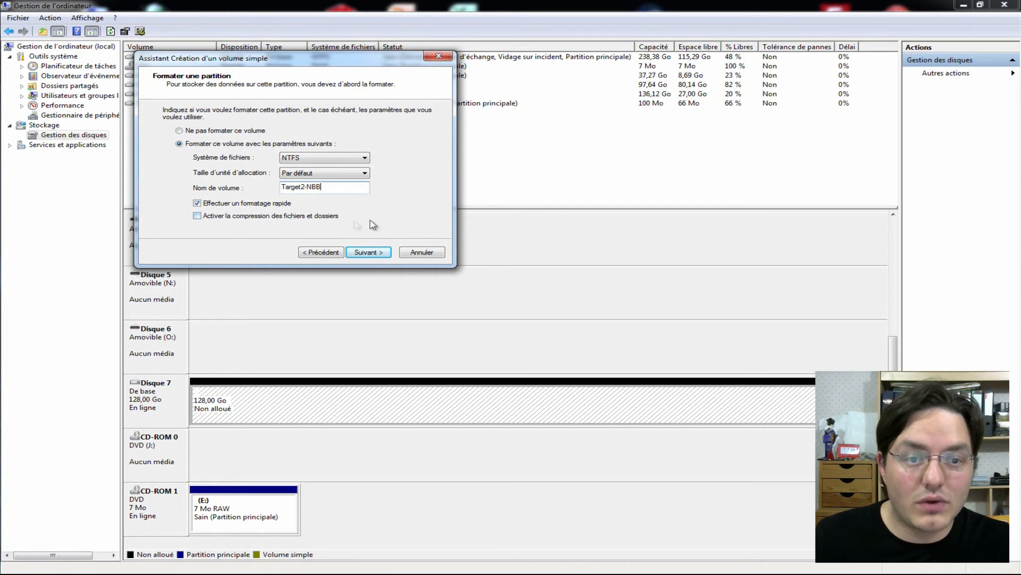
Step: Finish the simple volume wizard to create and format the volume, and close Computer Management and the AutoPlay window
click(374, 254)
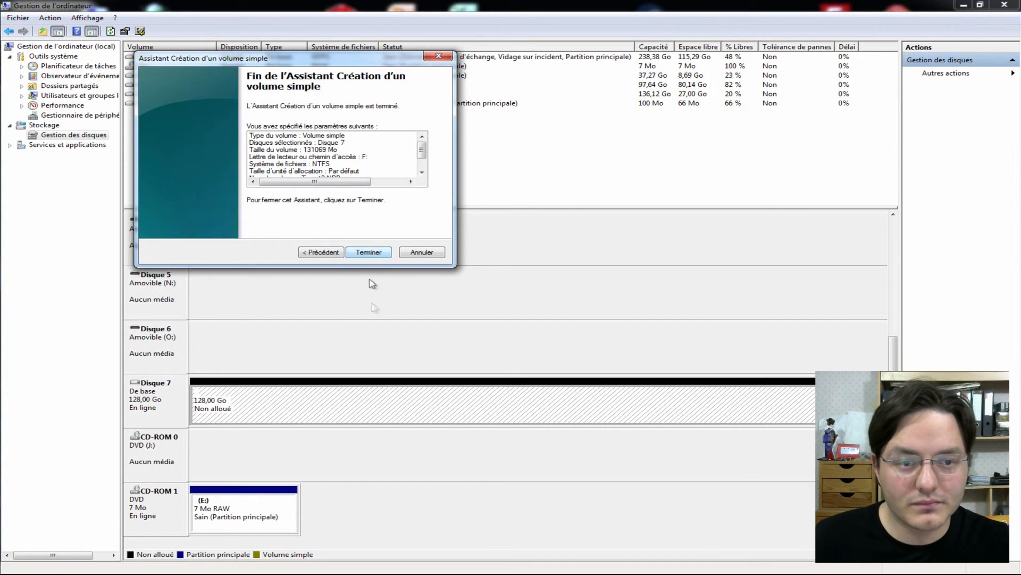
click(369, 252)
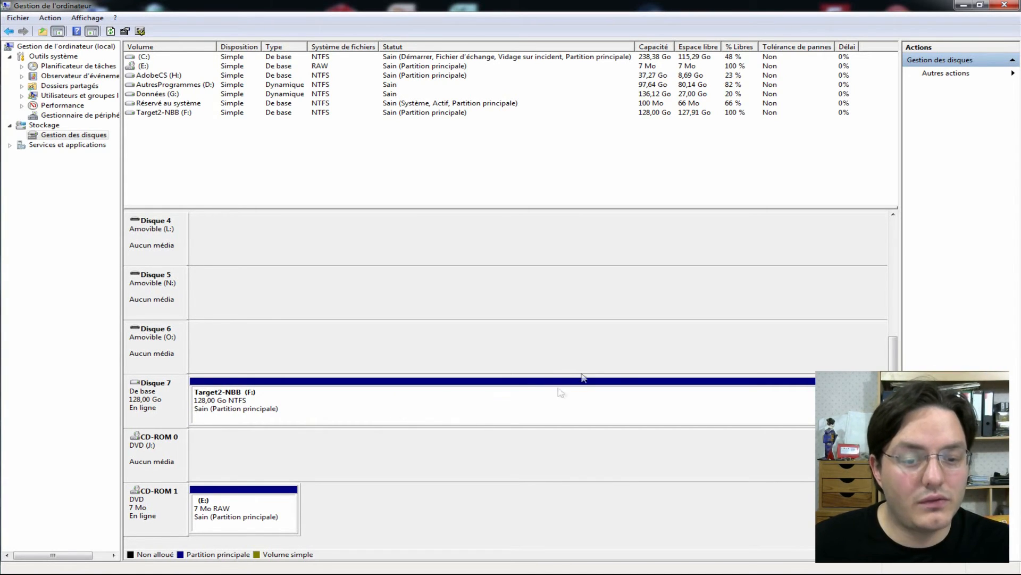
click(1004, 5)
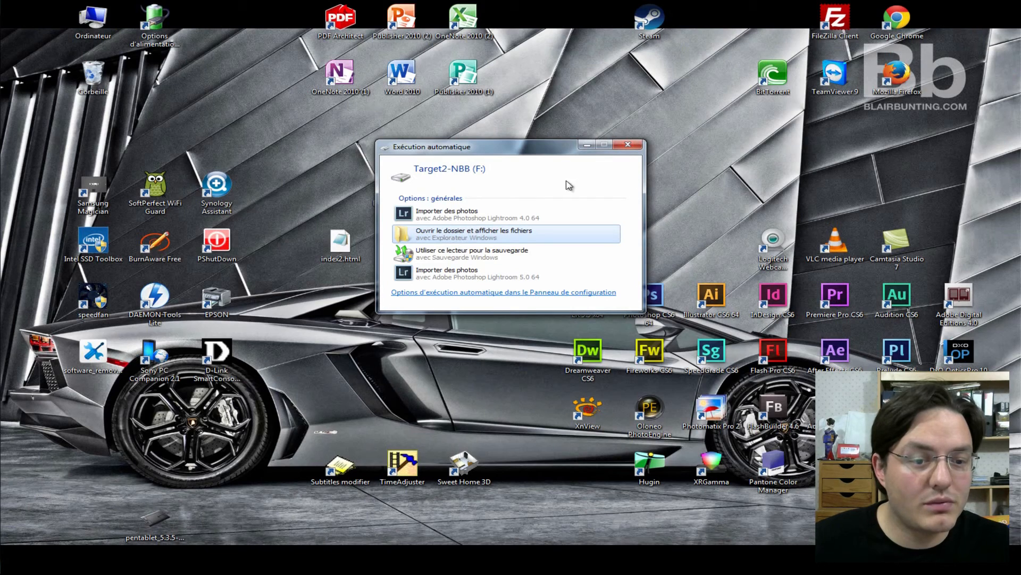
click(628, 144)
Step: Open the Computer window, compare the network drives with the local disks, and view the contents of Target2-NBB (F:) before returning
double_click(112, 22)
scroll(319, 353, down, 3)
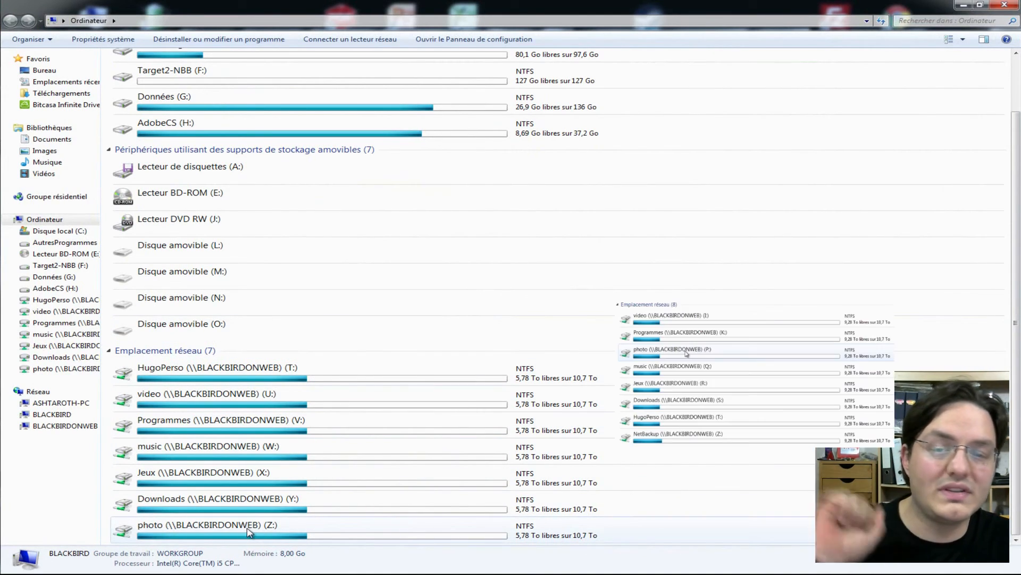
scroll(347, 389, up, 2)
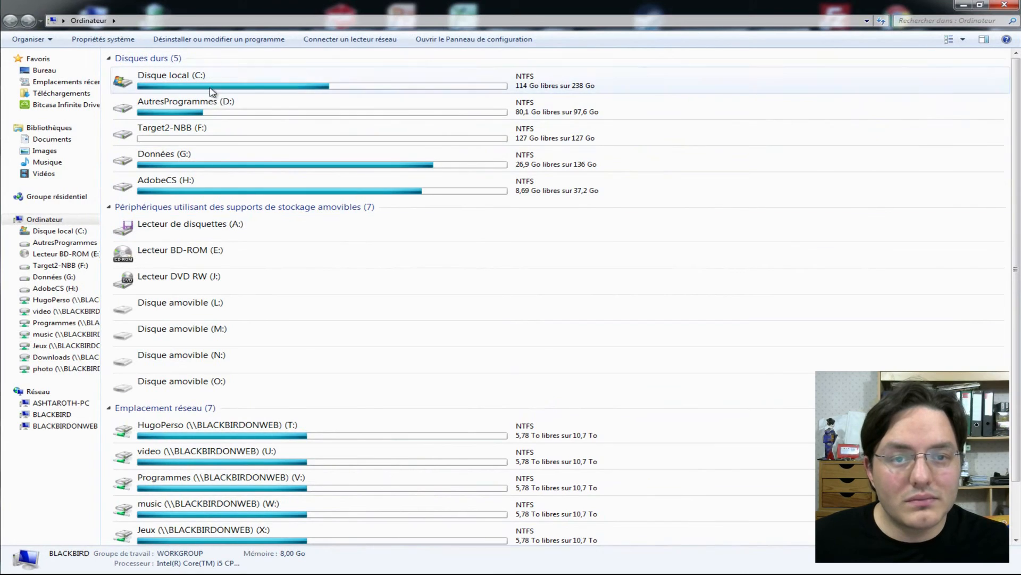
mouse_move(228, 140)
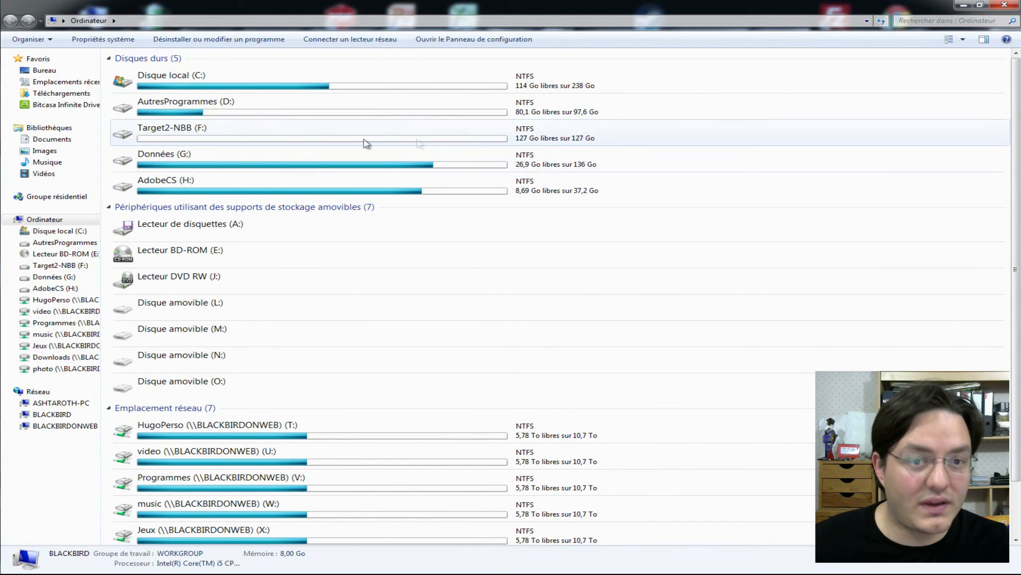
double_click(203, 138)
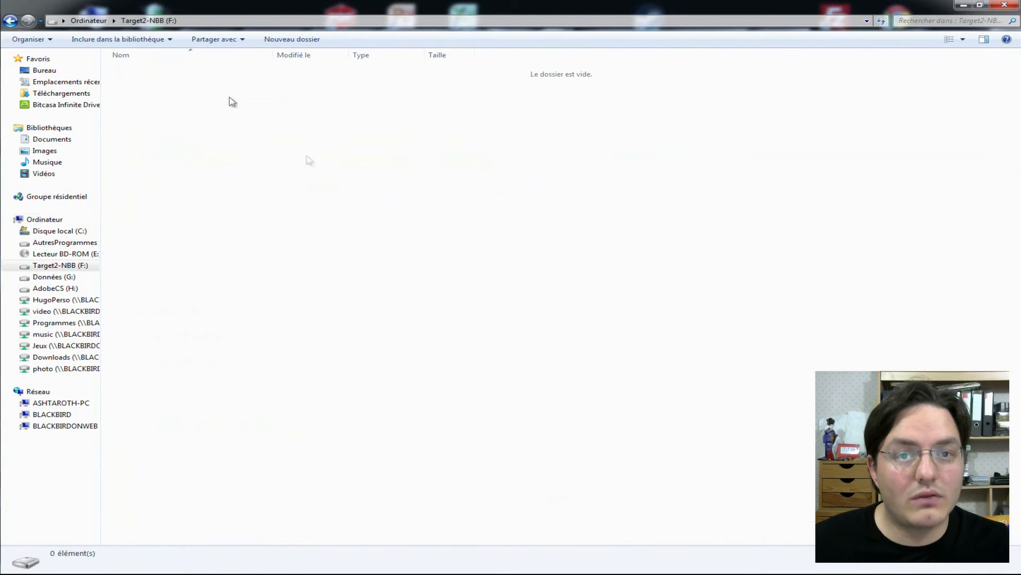
click(9, 20)
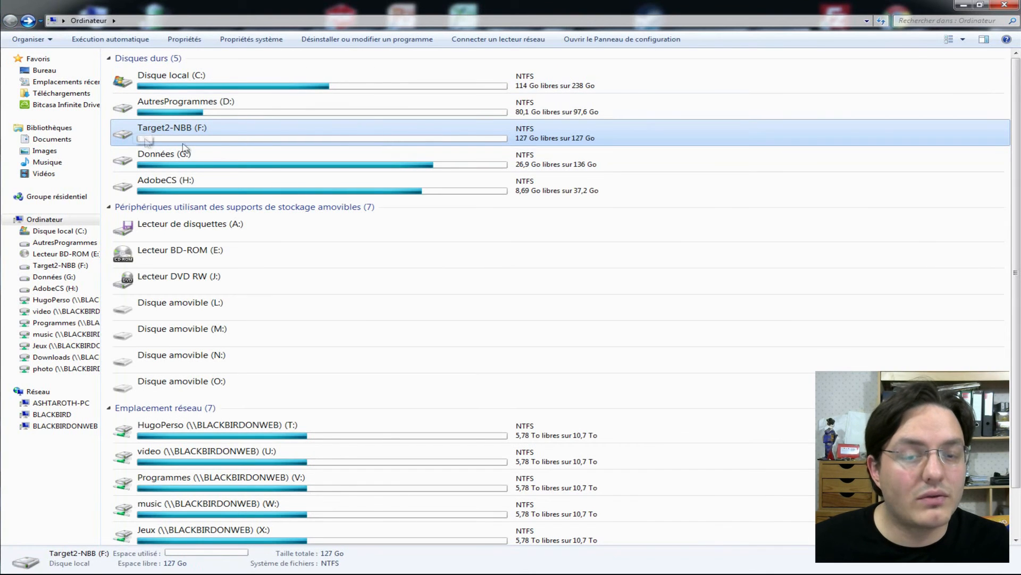